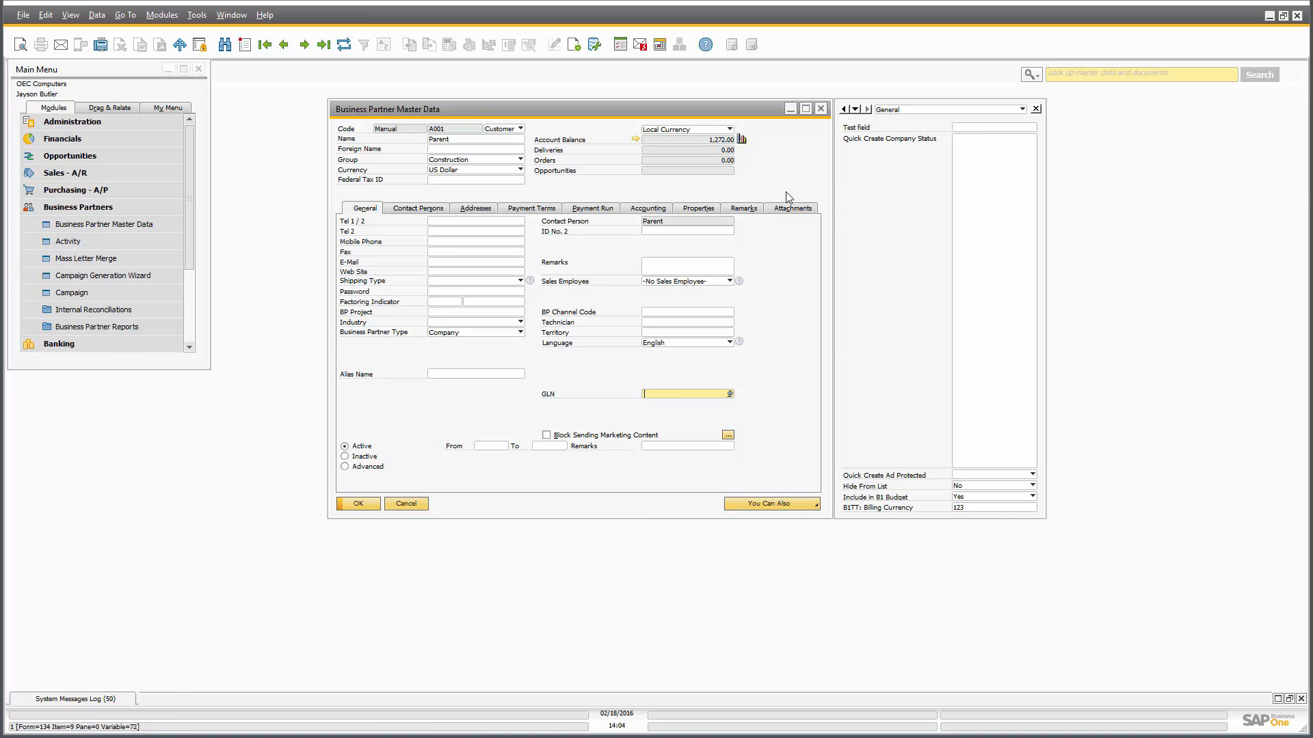
# Place the Test UDF on the main Business Partner form below Federal Tax ID and save it as IPT-001.
pyautogui.rightClick(957, 128)
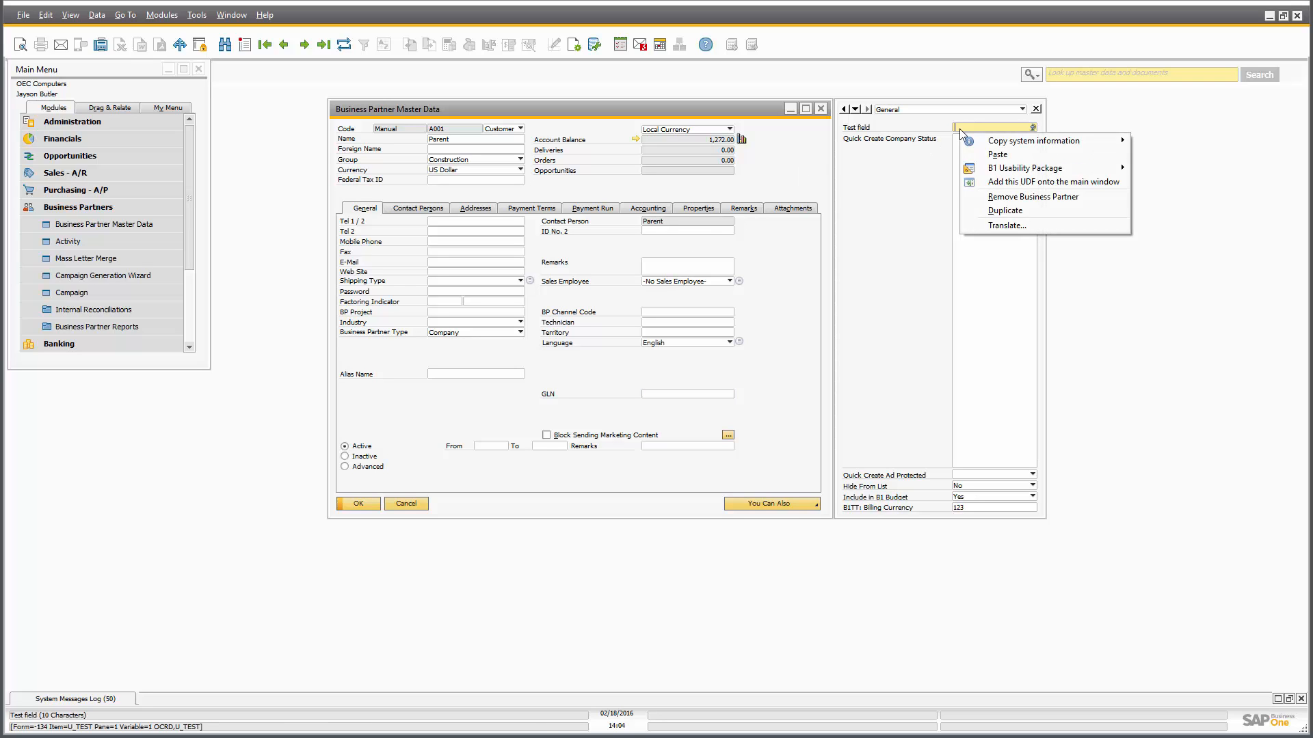
pyautogui.click(1026, 183)
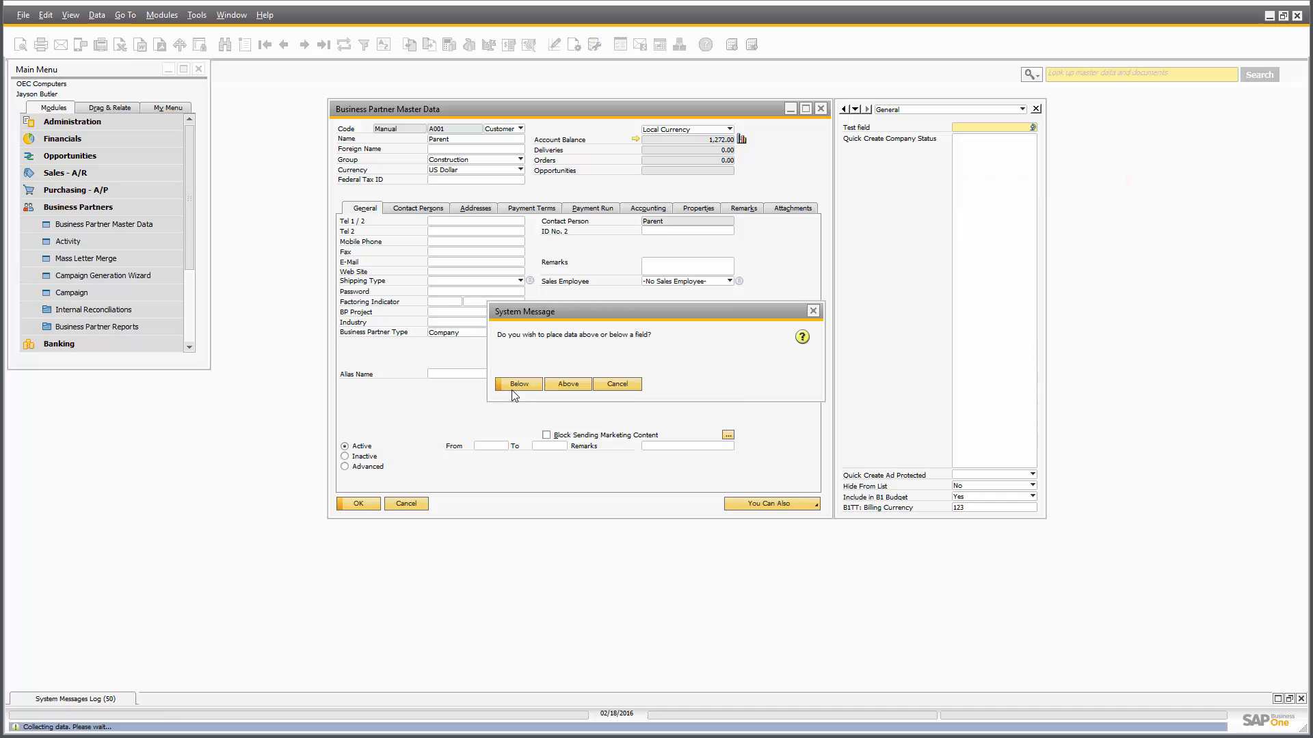
pyautogui.click(518, 384)
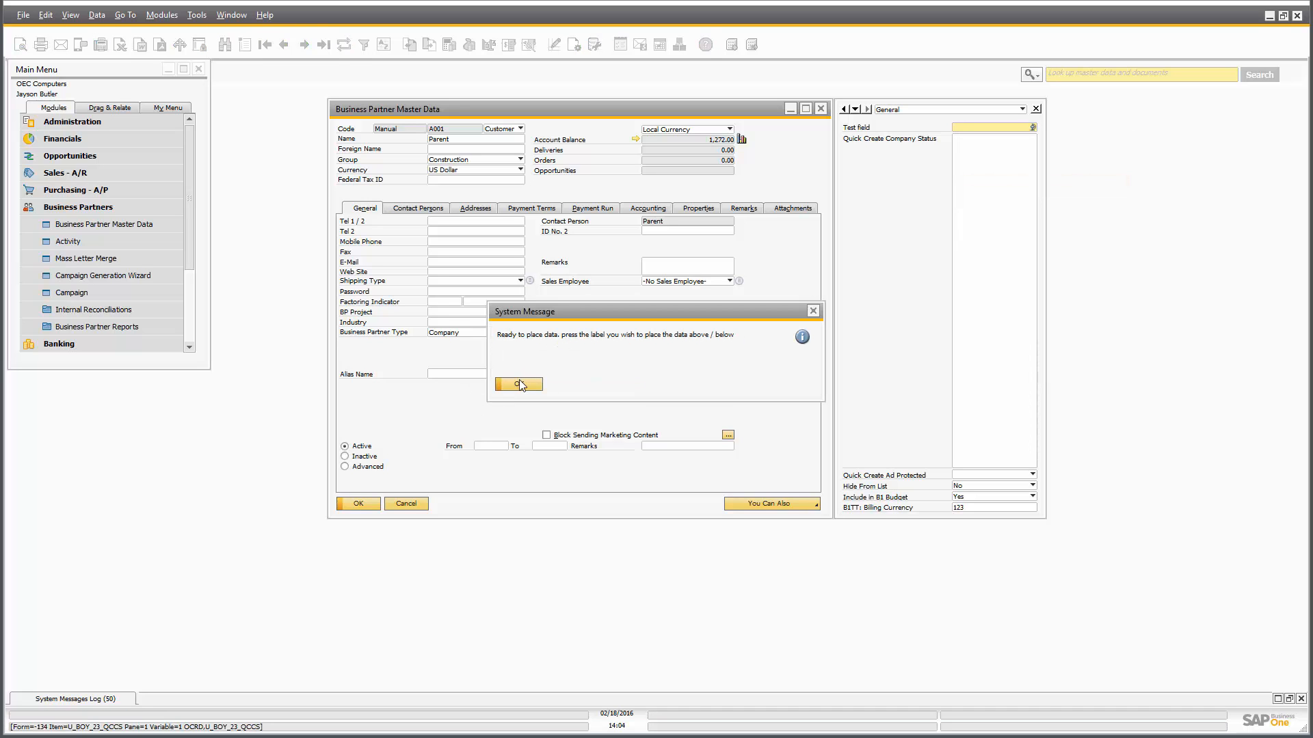
pyautogui.click(518, 384)
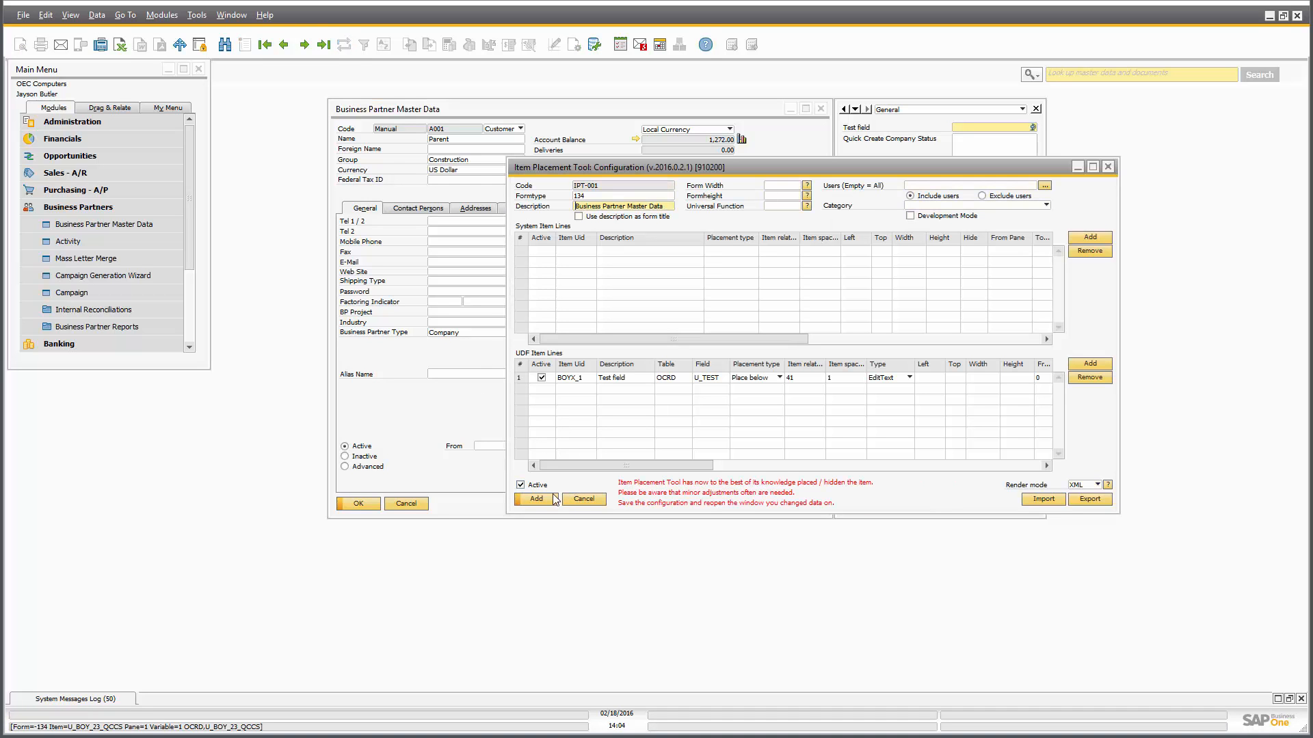
pyautogui.click(536, 499)
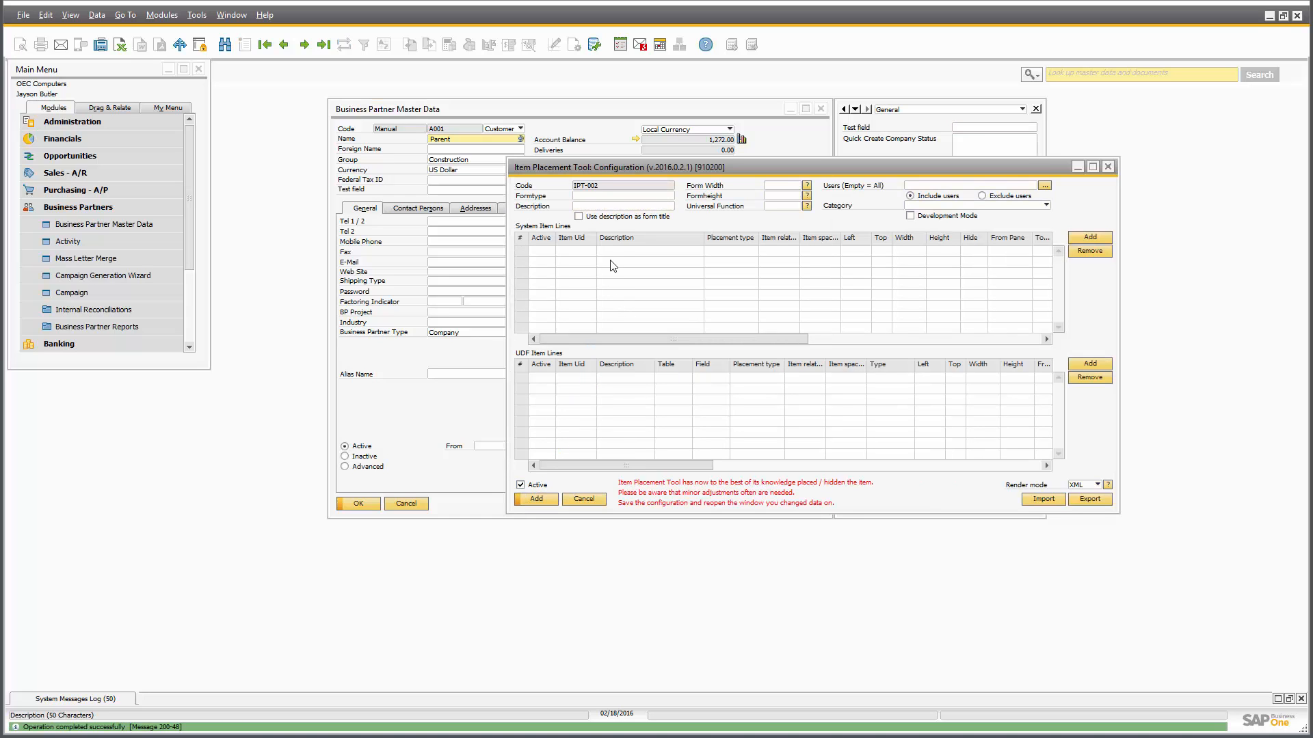
pyautogui.moveTo(601, 167); pyautogui.dragTo(713, 401)
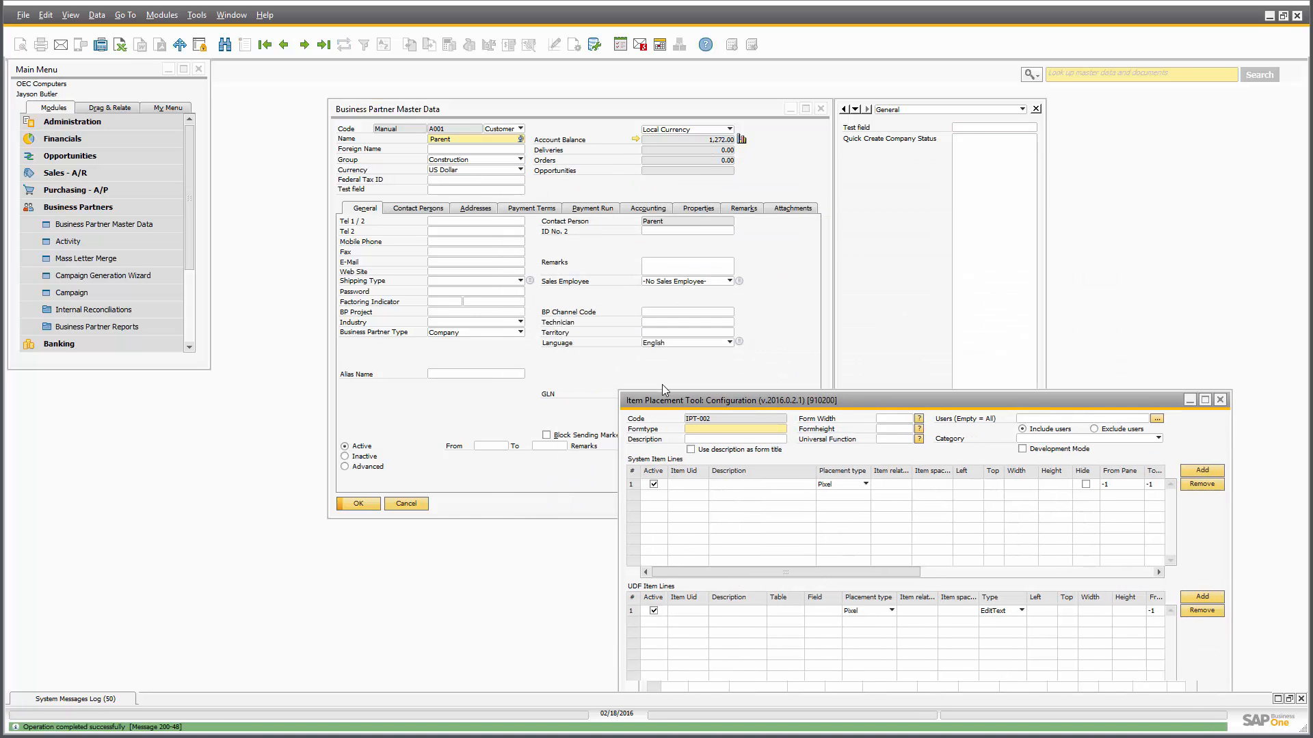
pyautogui.click(448, 191)
pyautogui.write('3')
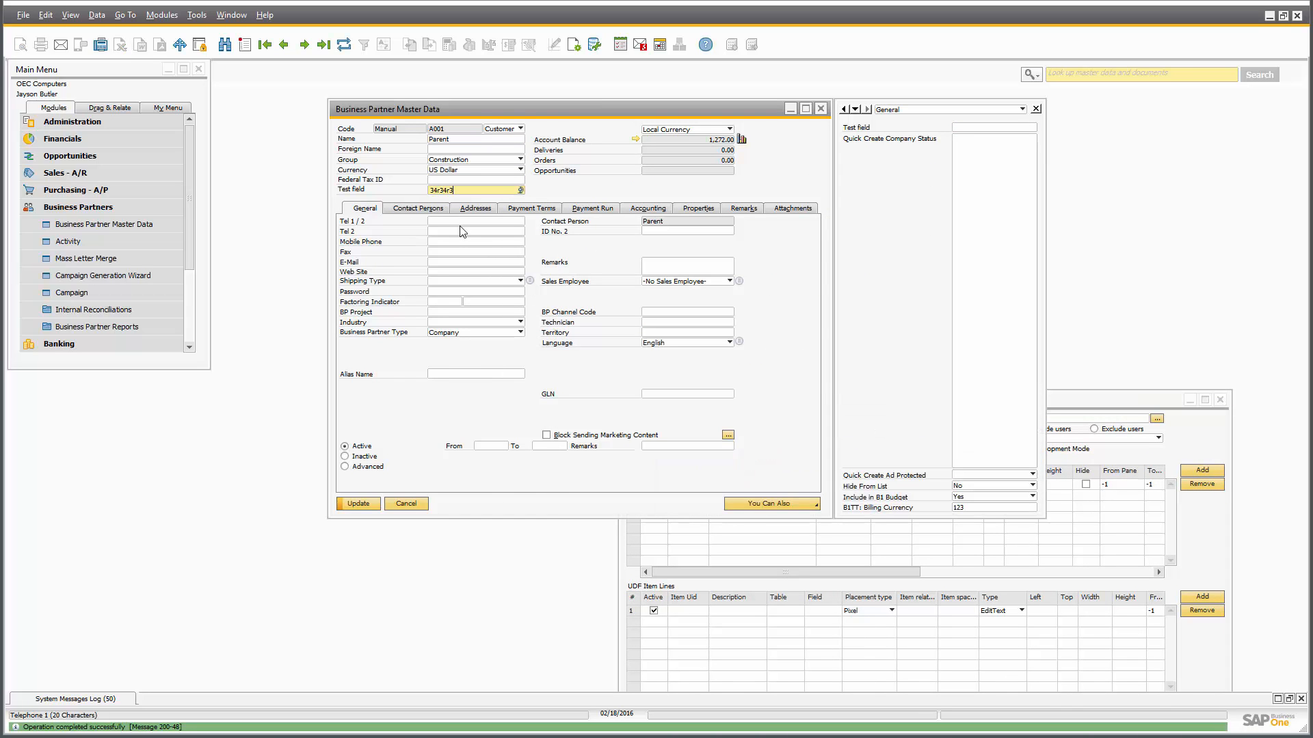
pyautogui.press('BackSpace')
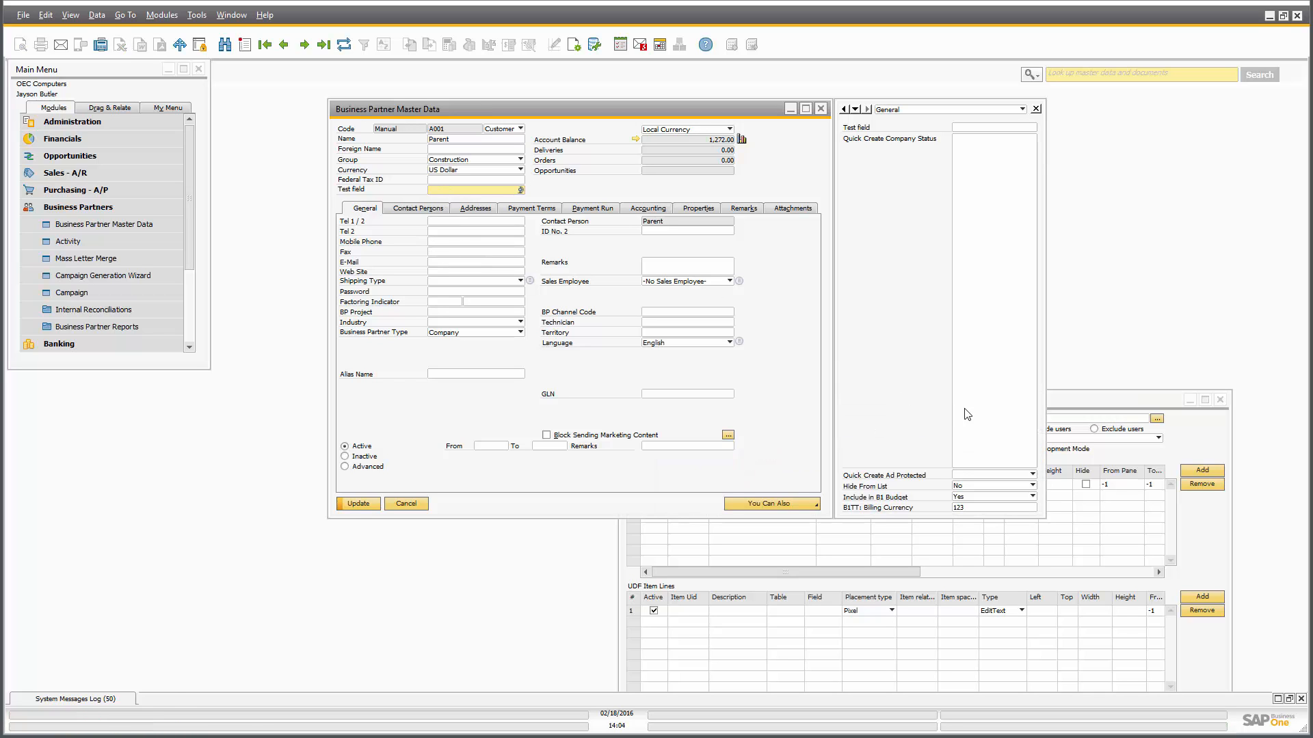
pyautogui.click(1052, 411)
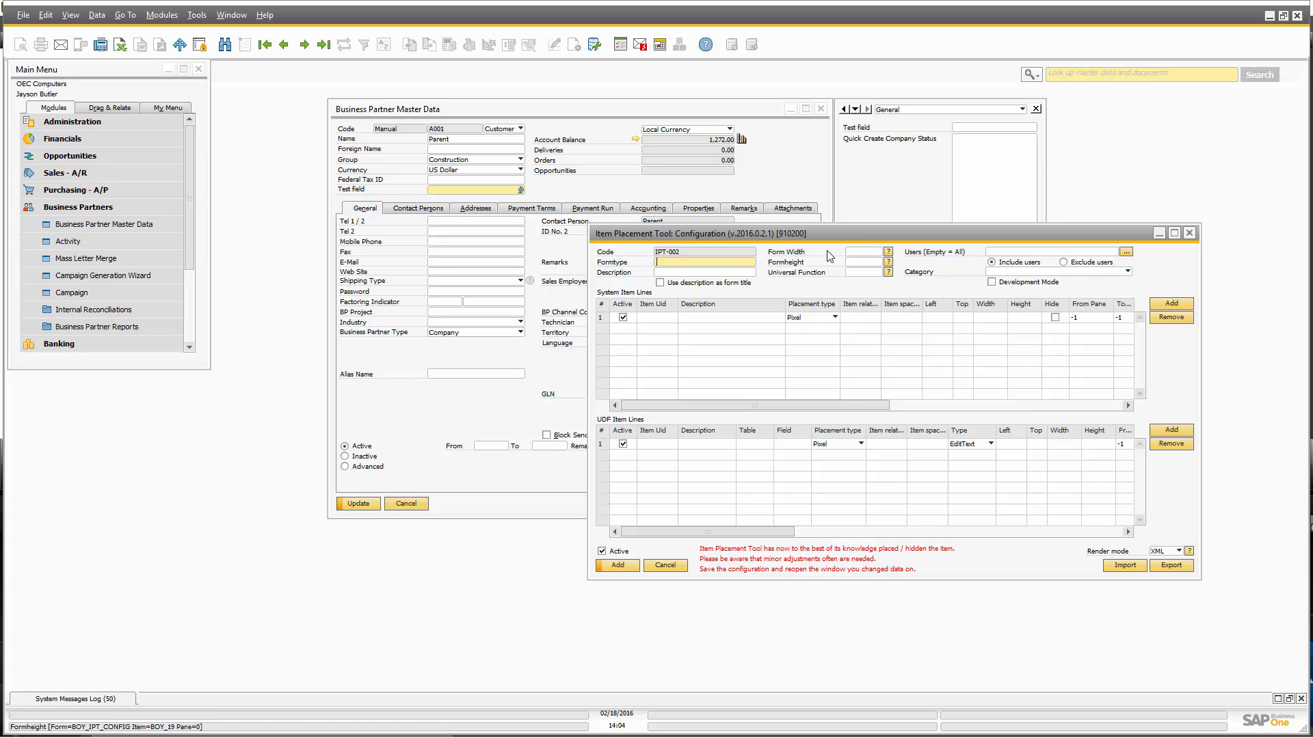
# Load configuration IPT-001 and change the Test field line's type to Combobox.
pyautogui.moveTo(773, 239); pyautogui.dragTo(770, 206)
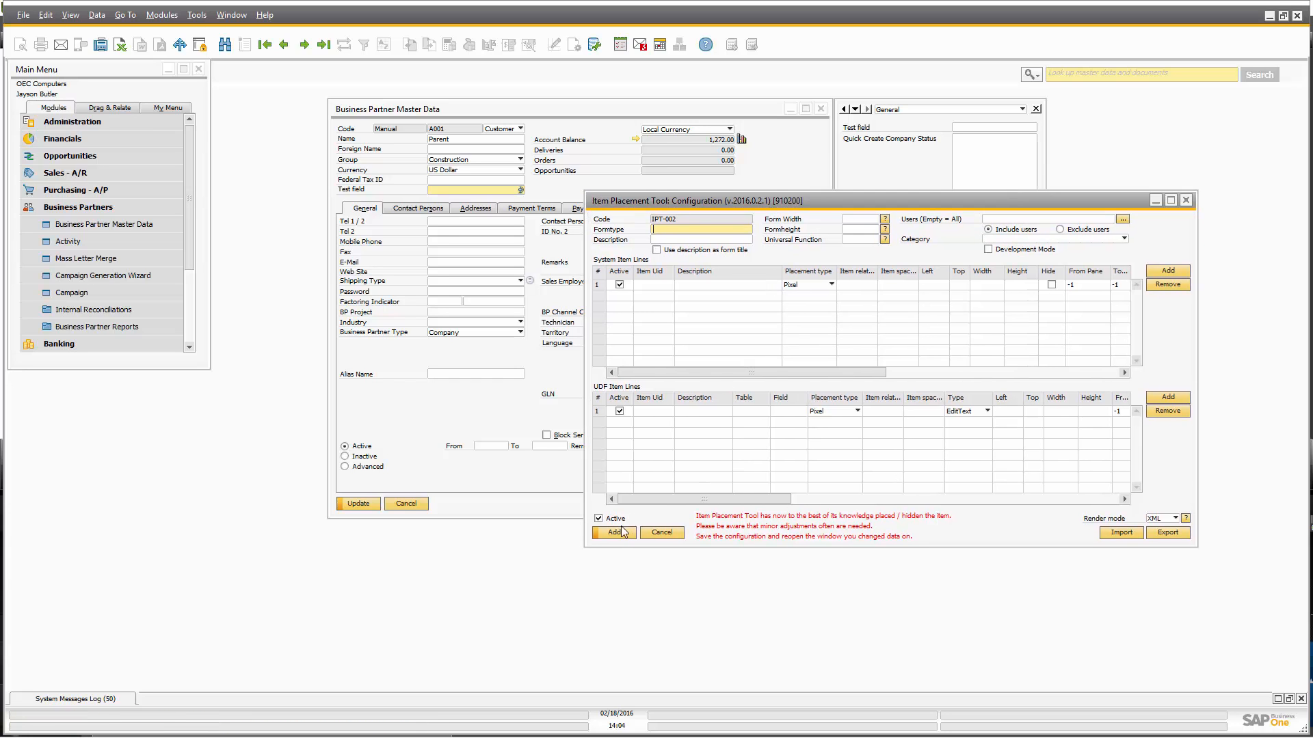
pyautogui.hotkey('ctrl', 'Left')
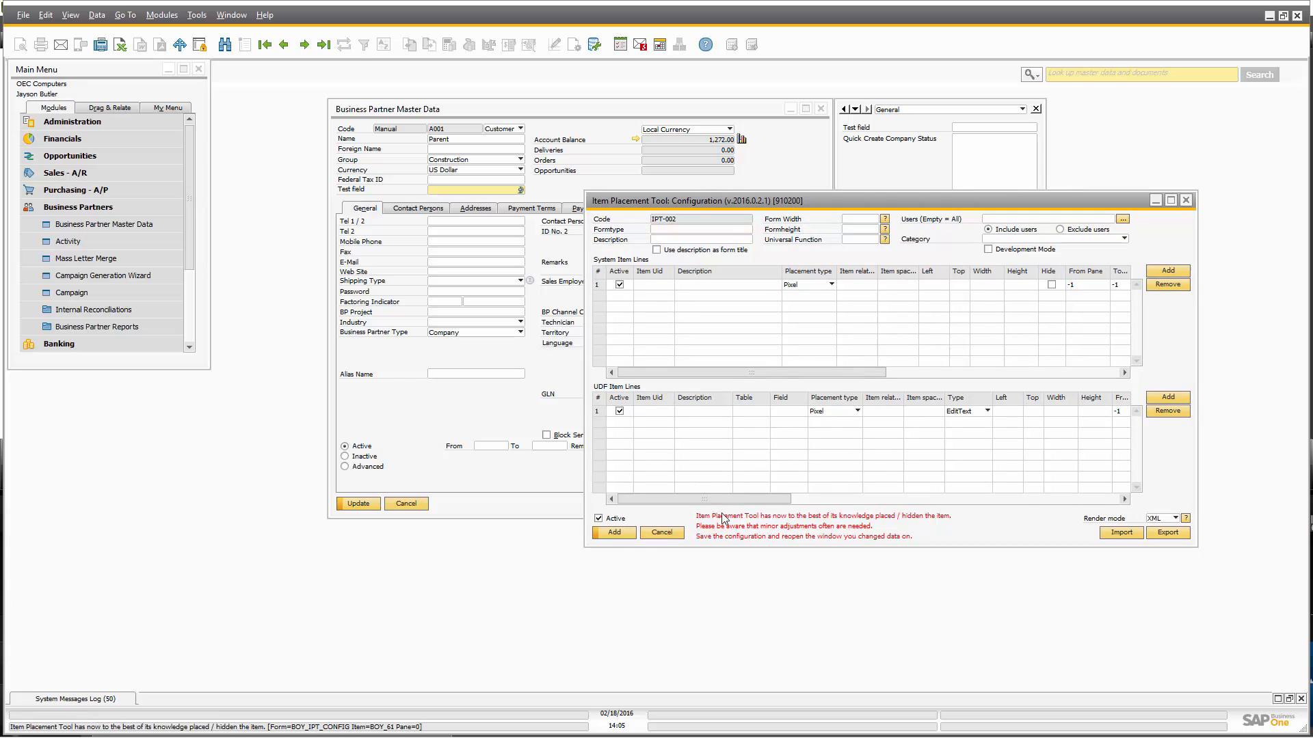
pyautogui.click(981, 418)
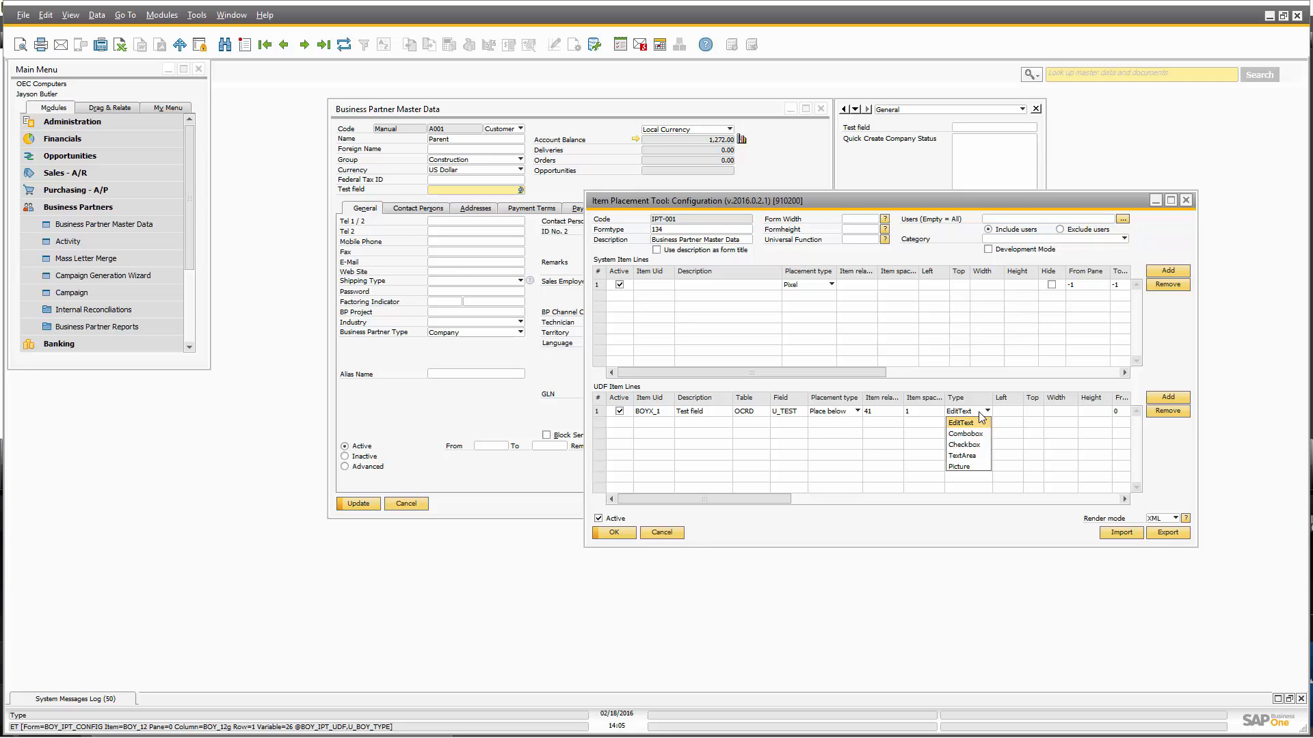
pyautogui.click(964, 435)
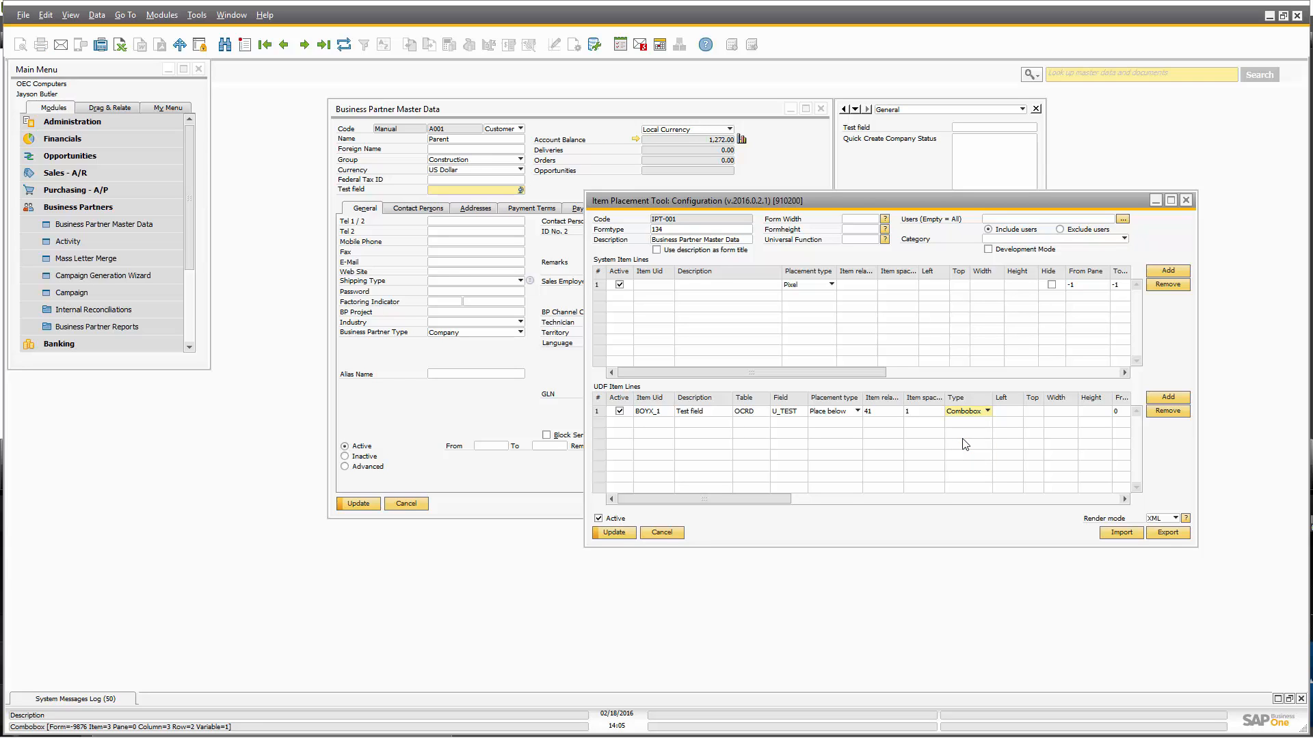
pyautogui.click(614, 533)
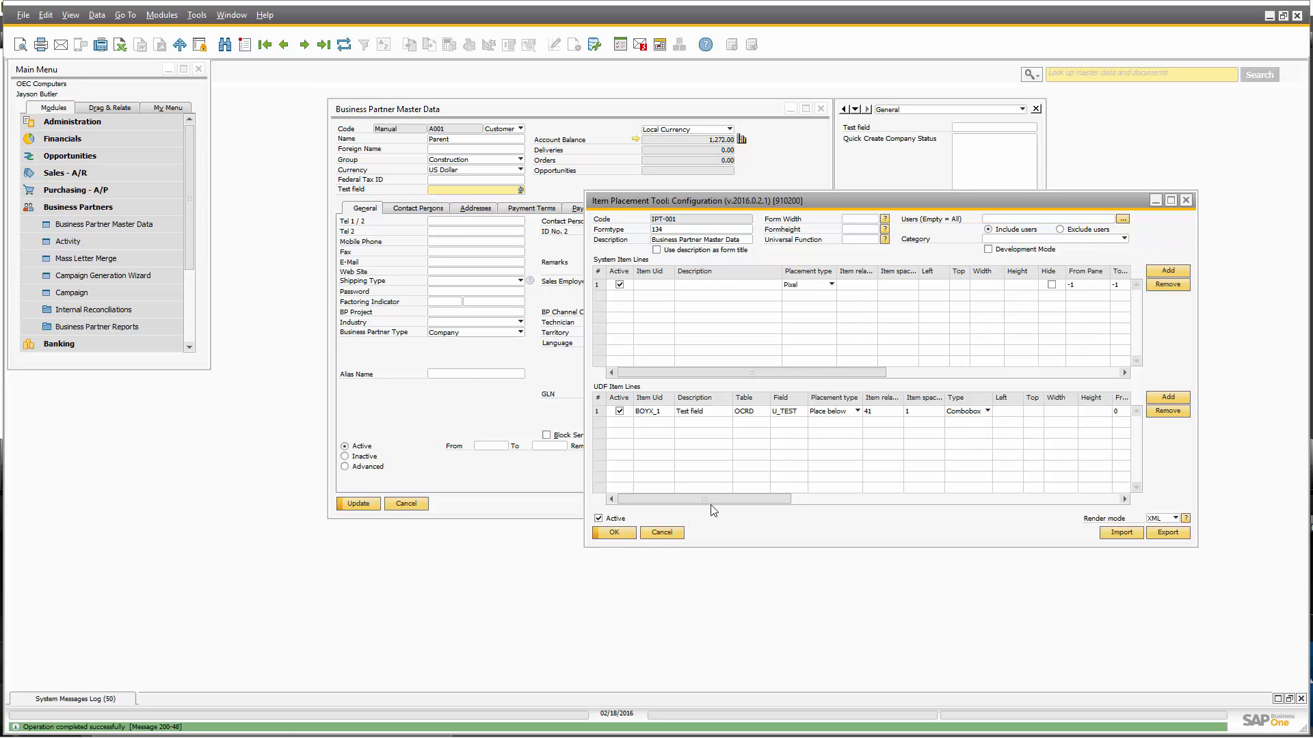
# Reopen Business Partner Master Data and check the Test field is now a dropdown.
pyautogui.moveTo(847, 214); pyautogui.dragTo(938, 277)
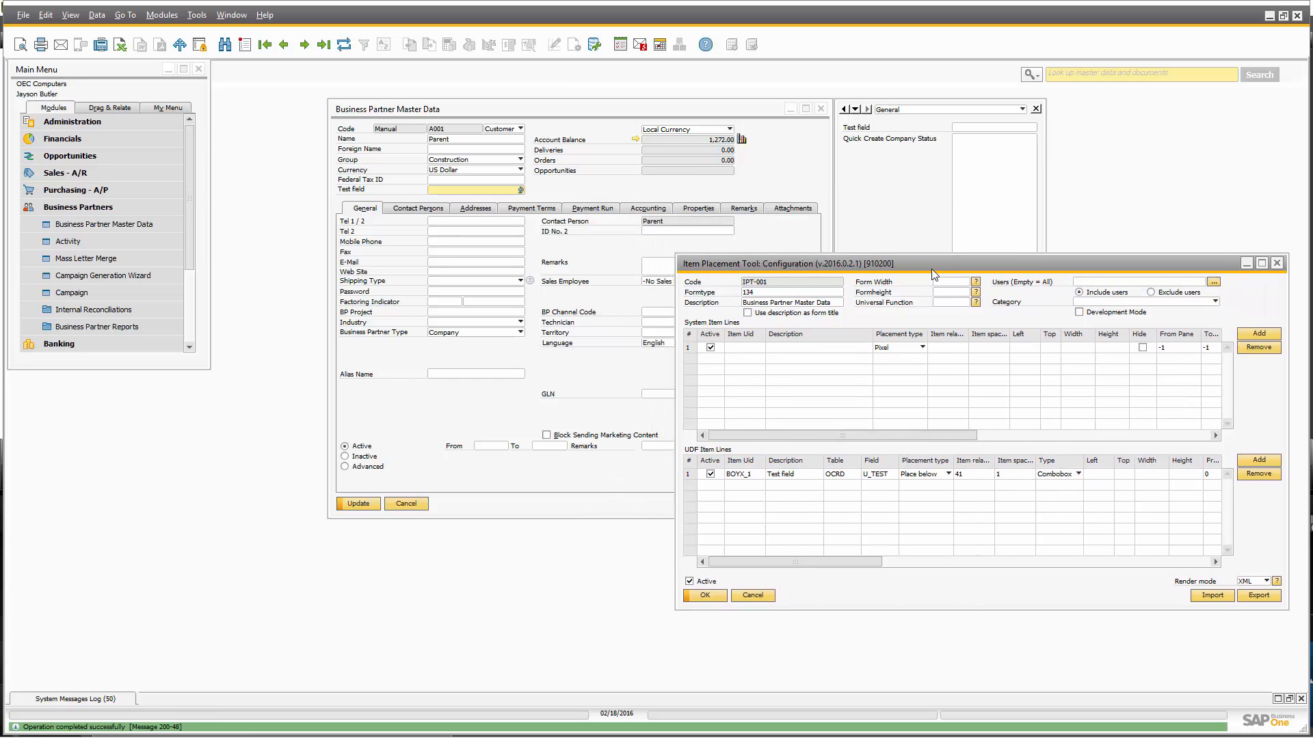
pyautogui.click(406, 504)
pyautogui.click(76, 224)
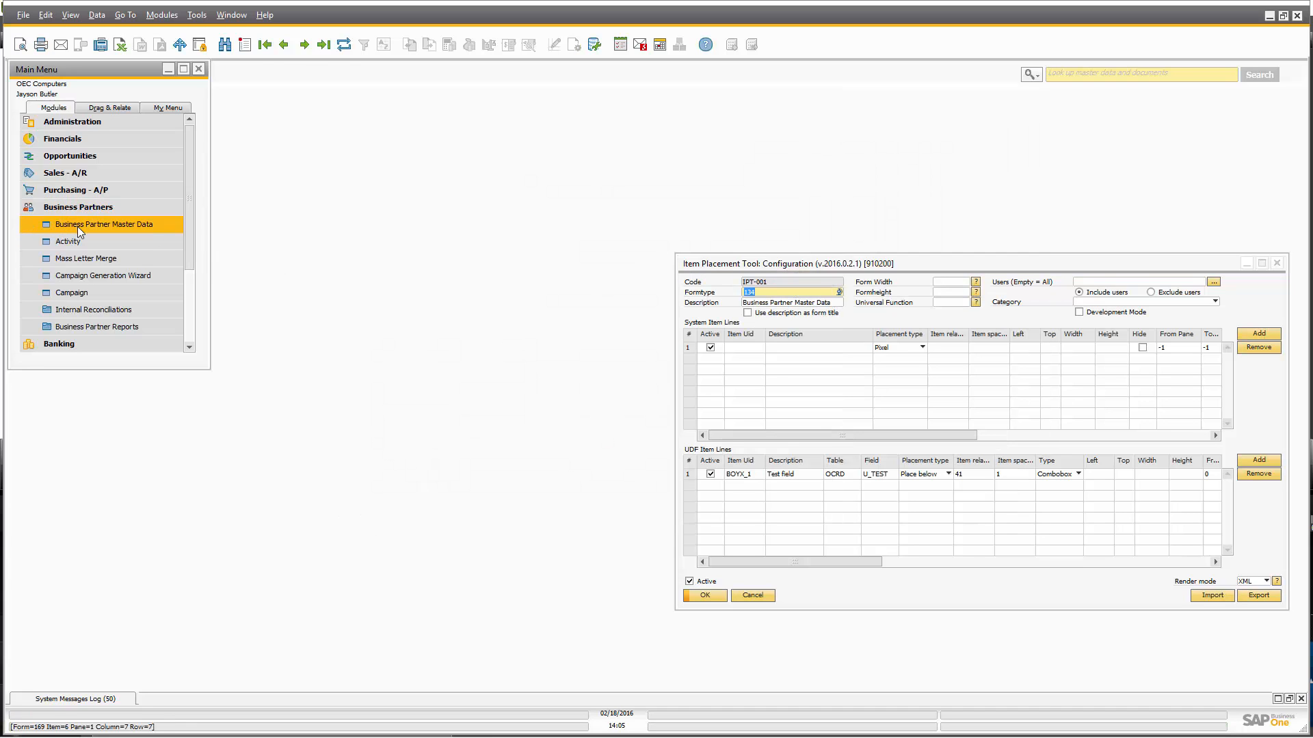
pyautogui.click(501, 190)
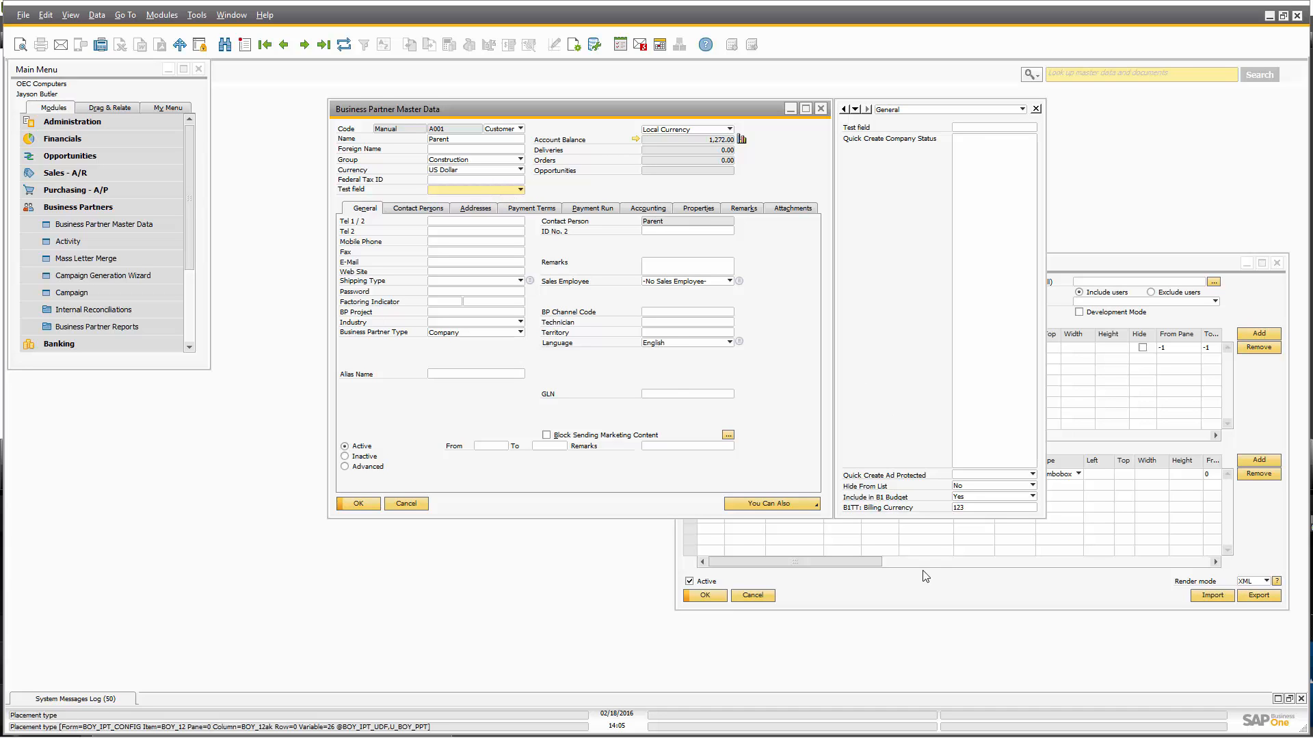
# Scroll the configuration grid to the Test field's Valid values cell and start editing it.
pyautogui.click(859, 562)
pyautogui.moveTo(840, 559); pyautogui.dragTo(1034, 553)
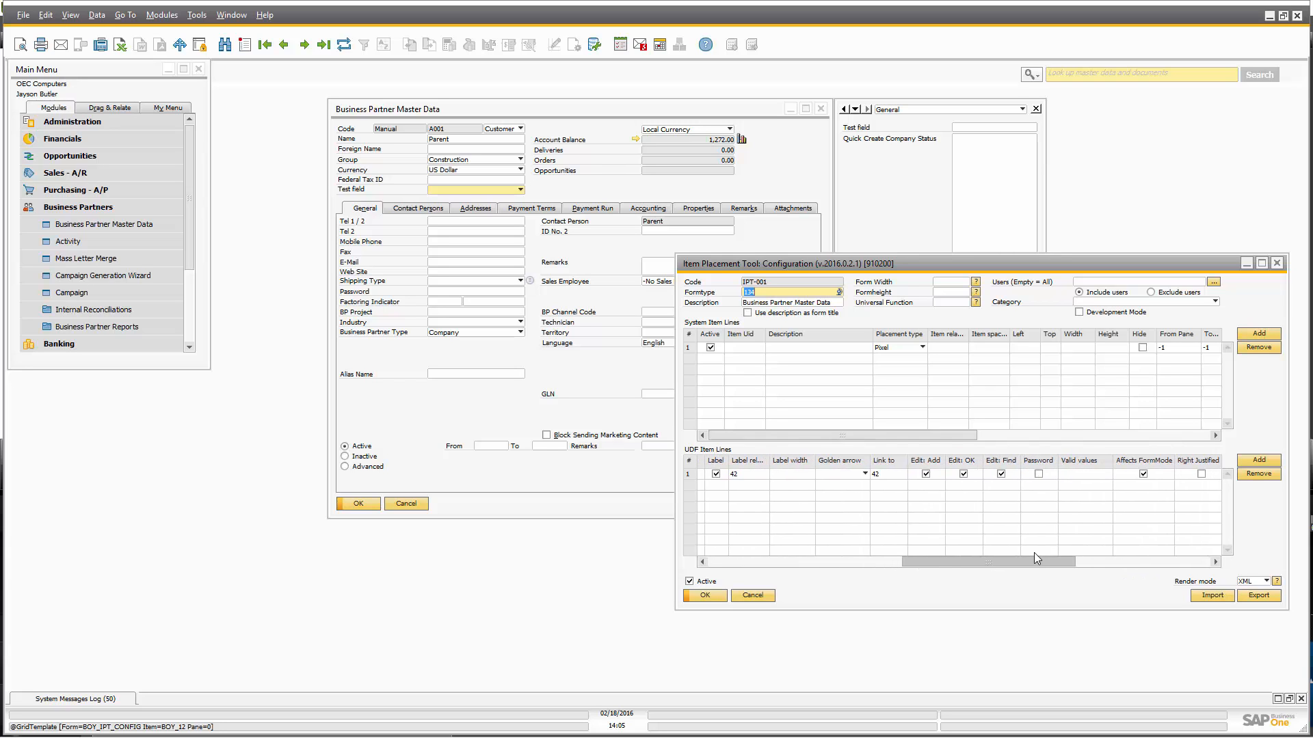
pyautogui.click(1083, 474)
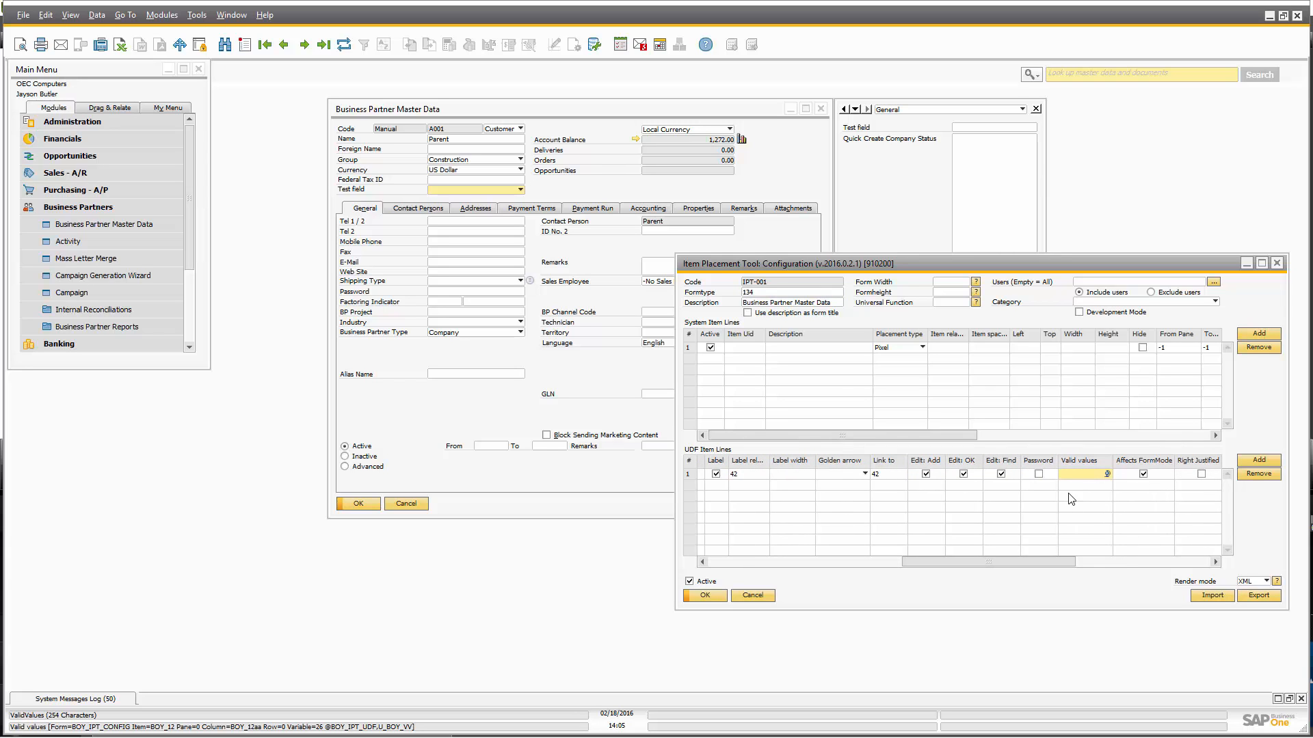
# Find Valid Values in the F1 help and copy the sample Y,Yes;N,No;P,Perhaps.
pyautogui.press('F1')
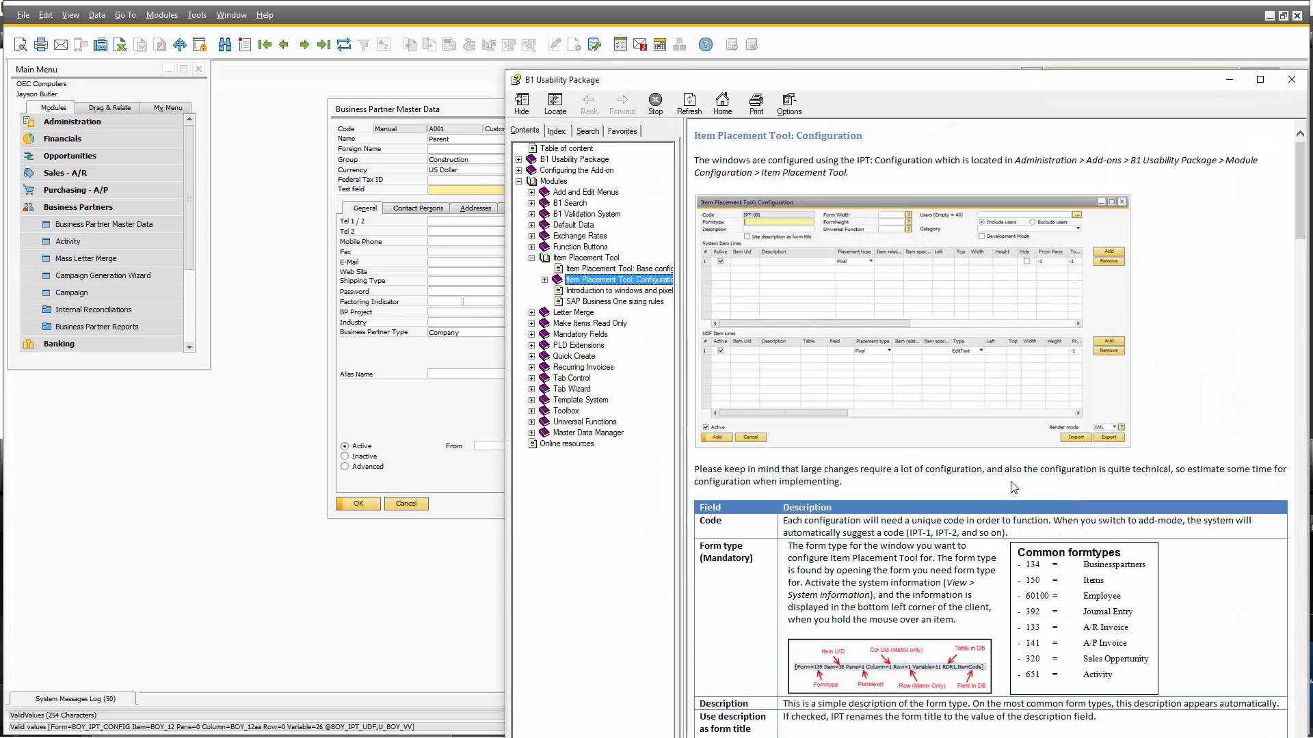
pyautogui.scroll(-15, 922, 467)
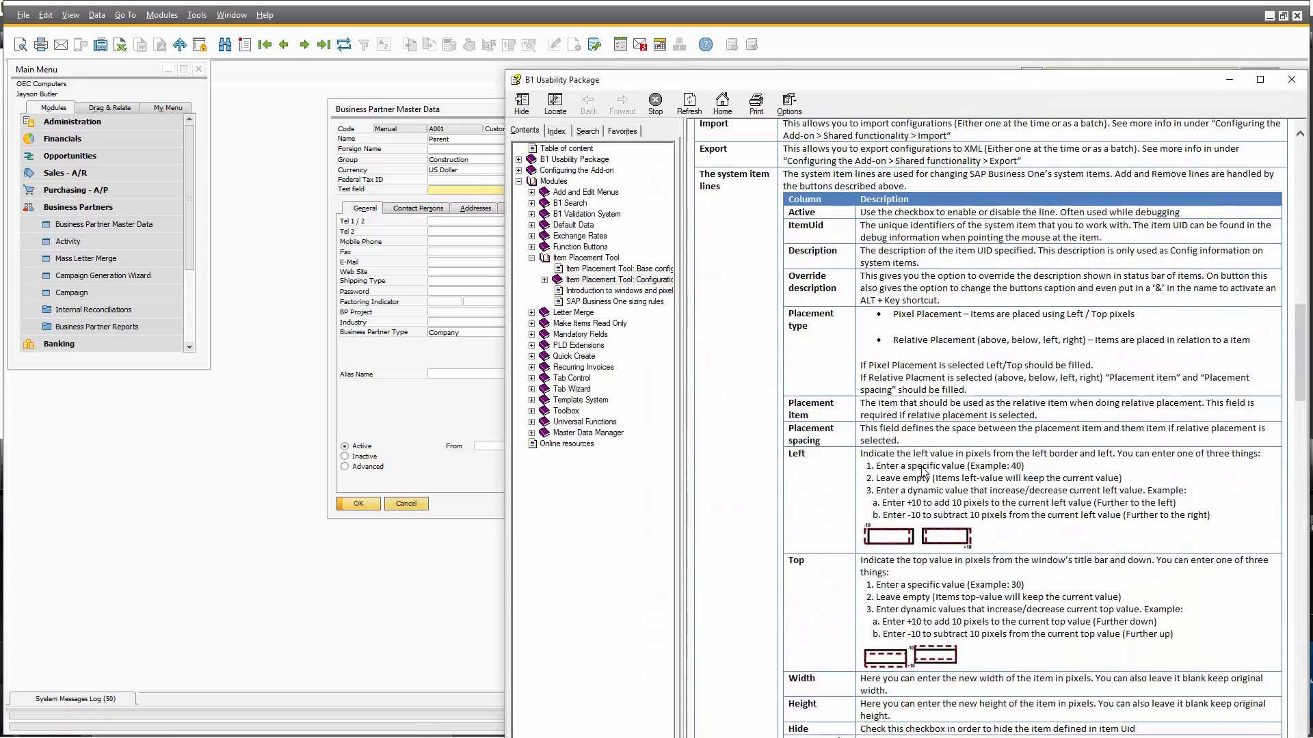
pyautogui.scroll(-18, 923, 466)
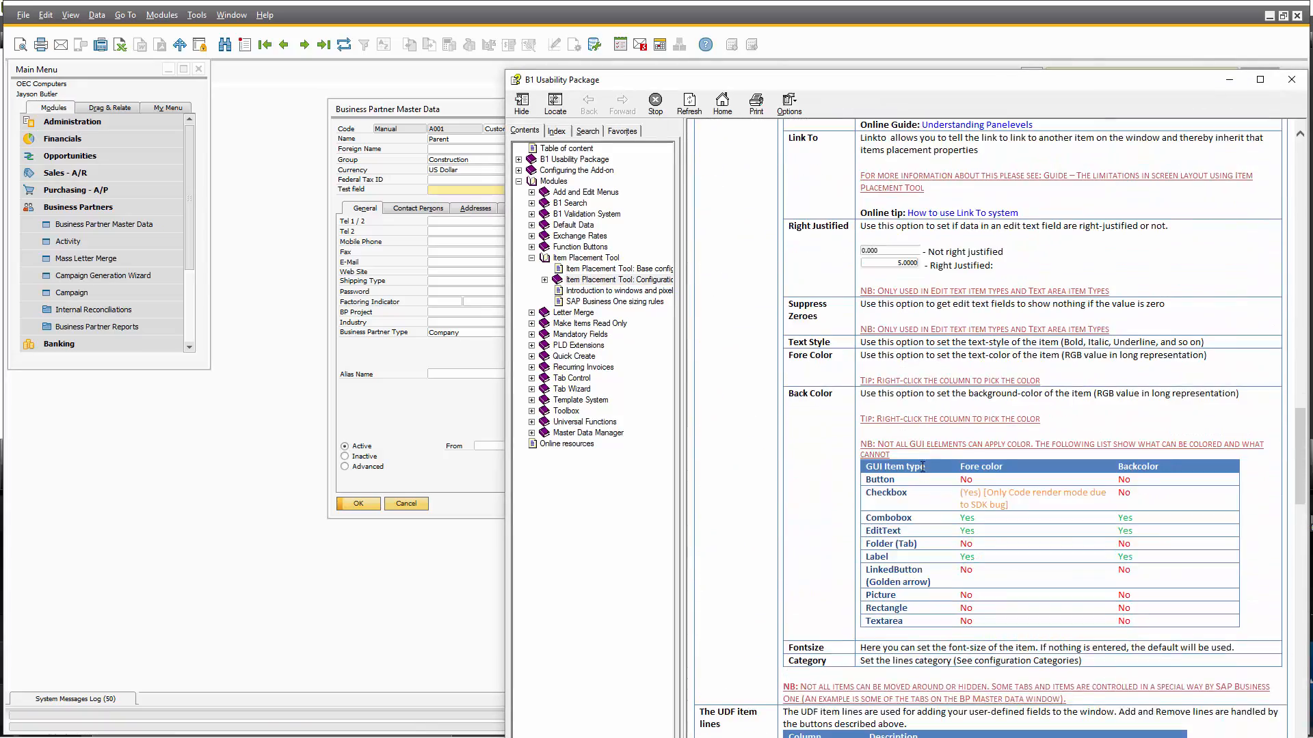
pyautogui.scroll(-16, 923, 467)
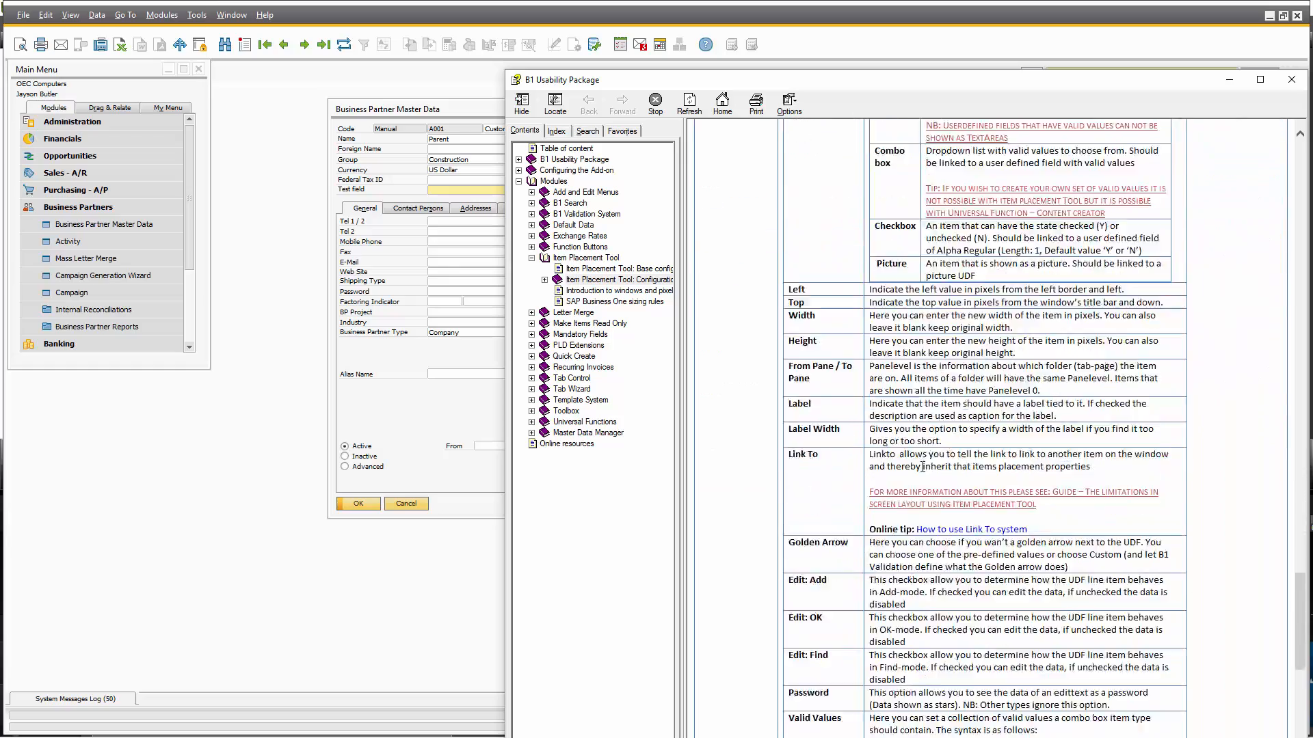
pyautogui.scroll(-4, 922, 467)
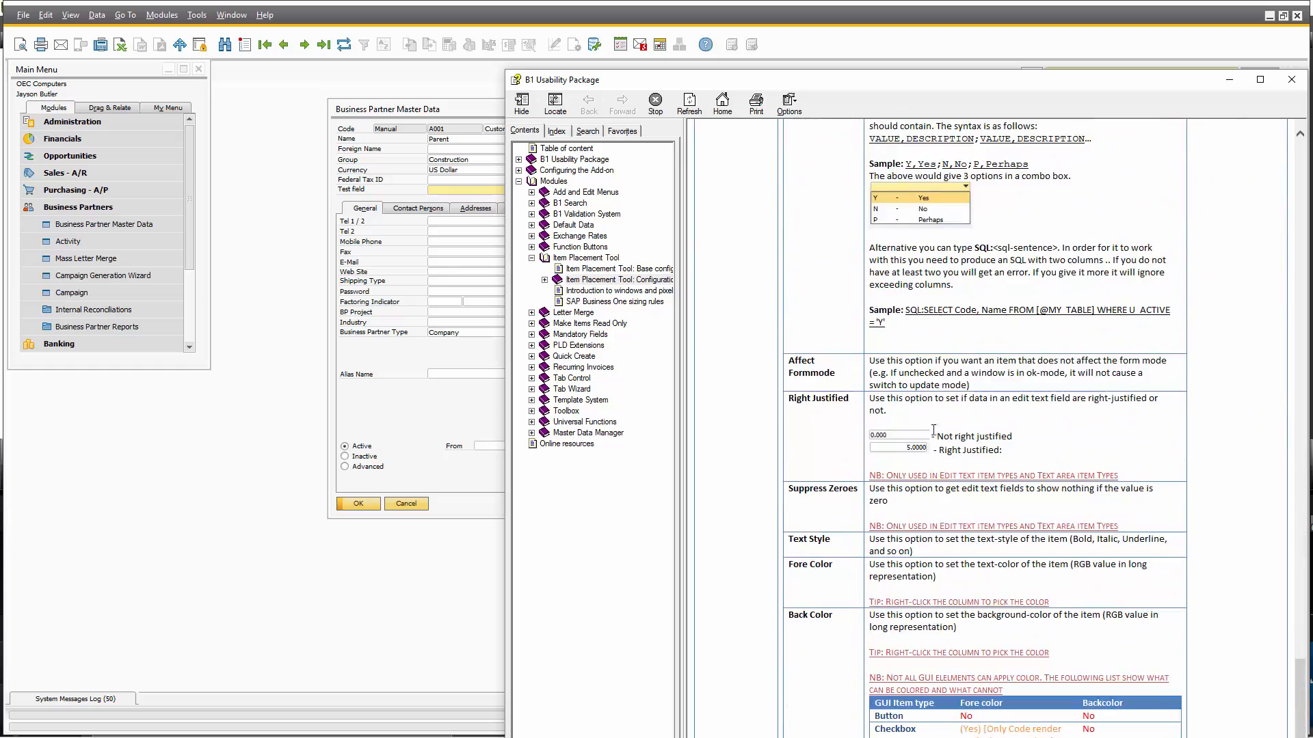
pyautogui.scroll(4, 933, 374)
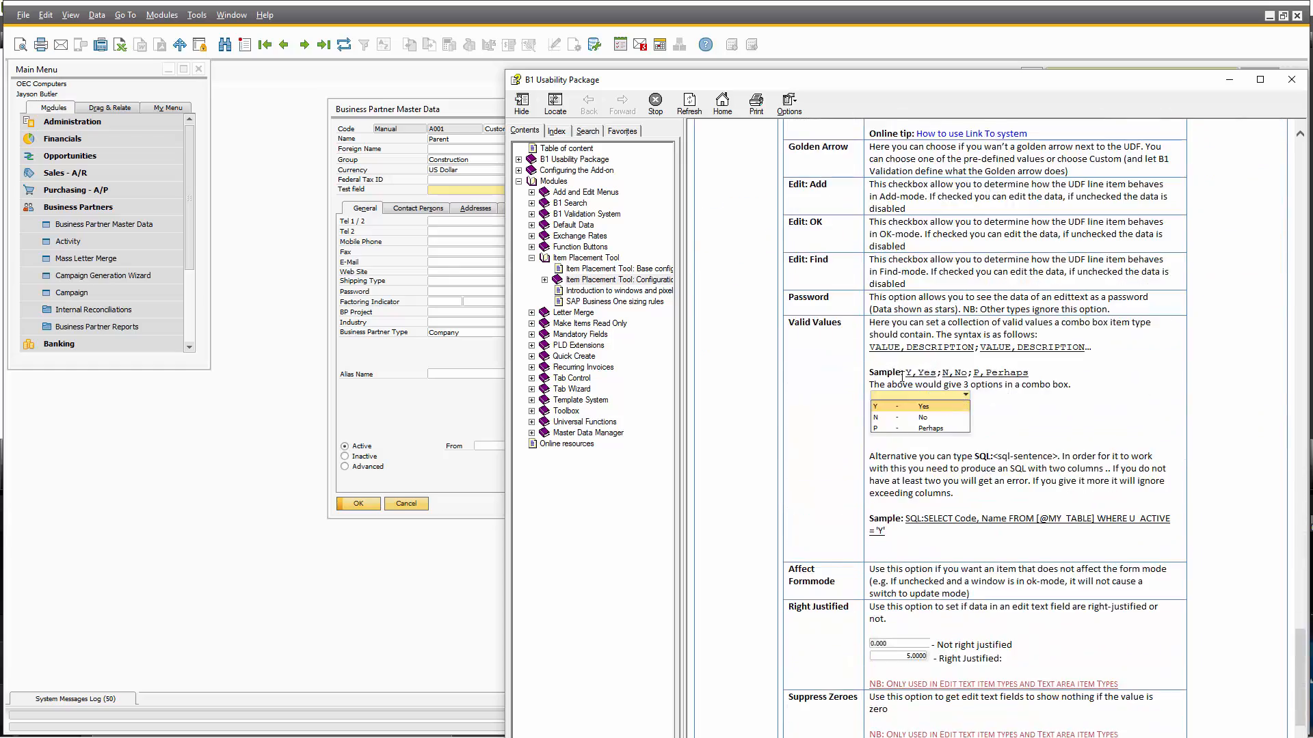
pyautogui.moveTo(1034, 373); pyautogui.dragTo(905, 375)
pyautogui.hotkey('ctrl', 'c')
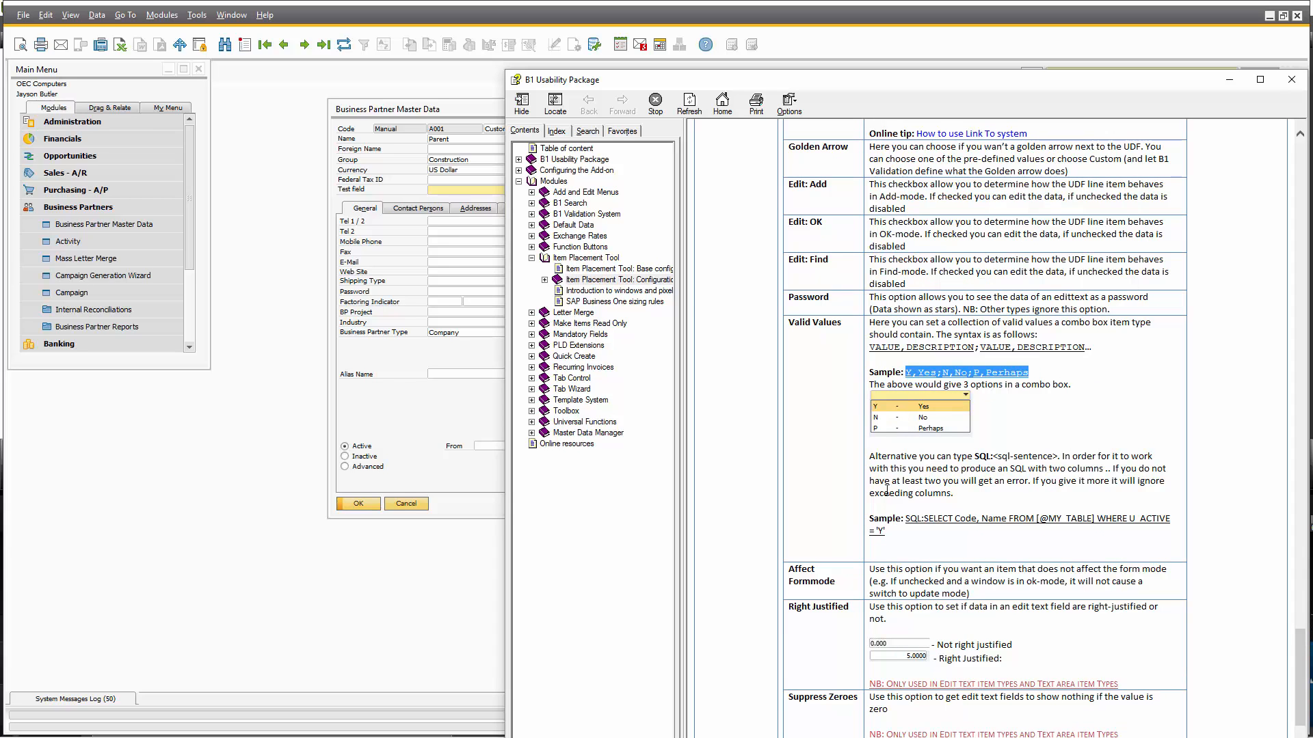
pyautogui.hotkey('alt', 'Tab')
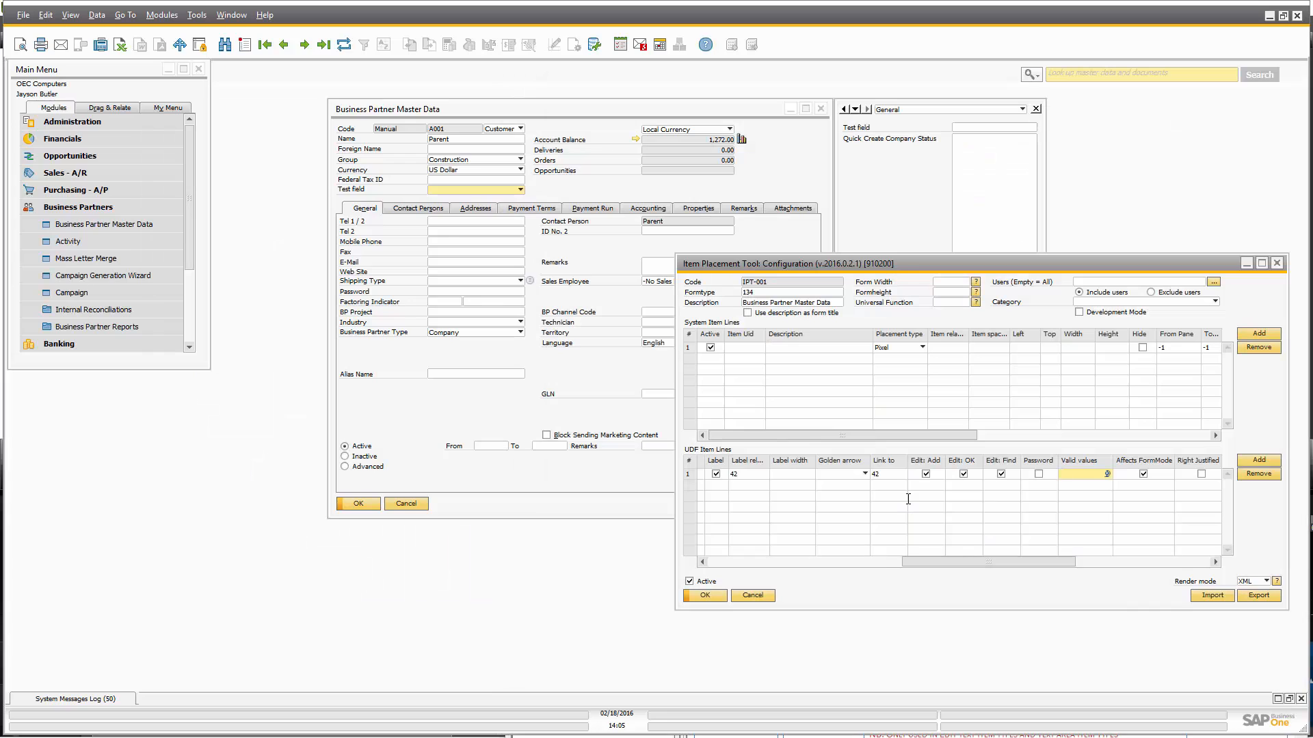
# Paste Y,Yes;N,No;P,Perhaps into the Test field's Valid values cell and update IPT-001.
pyautogui.hotkey('ctrl', 'v')
pyautogui.hotkey('shift', 'Right')
pyautogui.hotkey('shift', 'Right')
pyautogui.hotkey('shift', 'Right')
pyautogui.hotkey('shift', 'Right')
pyautogui.hotkey('shift', 'Right')
pyautogui.hotkey('shift', 'Left')
pyautogui.hotkey('shift', 'Left')
pyautogui.hotkey('shift', 'Left')
pyautogui.hotkey('shift', 'Left')
pyautogui.hotkey('shift', 'Left')
pyautogui.hotkey('shift', 'Right')
pyautogui.hotkey('shift', 'Right')
pyautogui.hotkey('shift', 'Right')
pyautogui.hotkey('shift', 'Right')
pyautogui.press('Right')
pyautogui.press('Right')
pyautogui.press('Right')
pyautogui.press('Right')
pyautogui.press('Right')
pyautogui.press('Home')
pyautogui.hotkey('shift', 'Right')
pyautogui.hotkey('shift', 'Right')
pyautogui.hotkey('shift', 'Right')
pyautogui.hotkey('shift', 'Right')
pyautogui.click(705, 595)
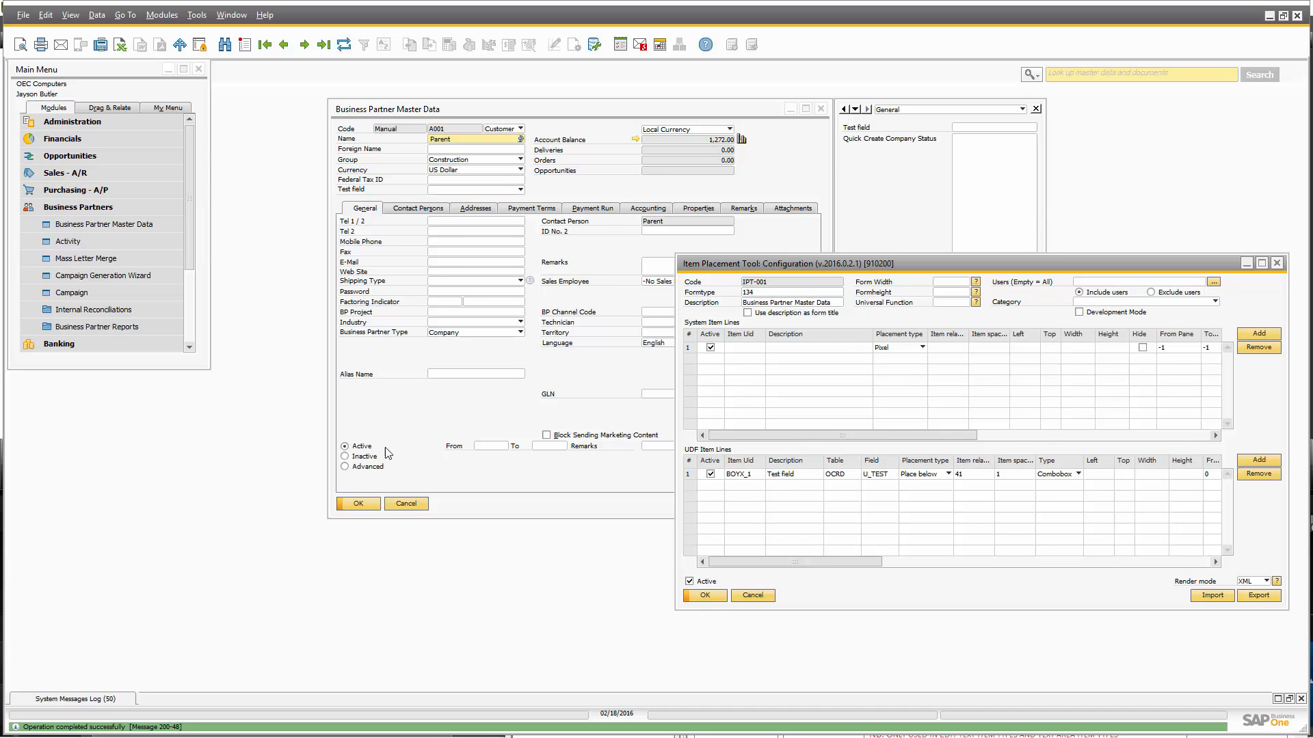
# Reopen the partner form, pick Yes, No, then Perhaps in the Test field, and cancel.
pyautogui.click(406, 503)
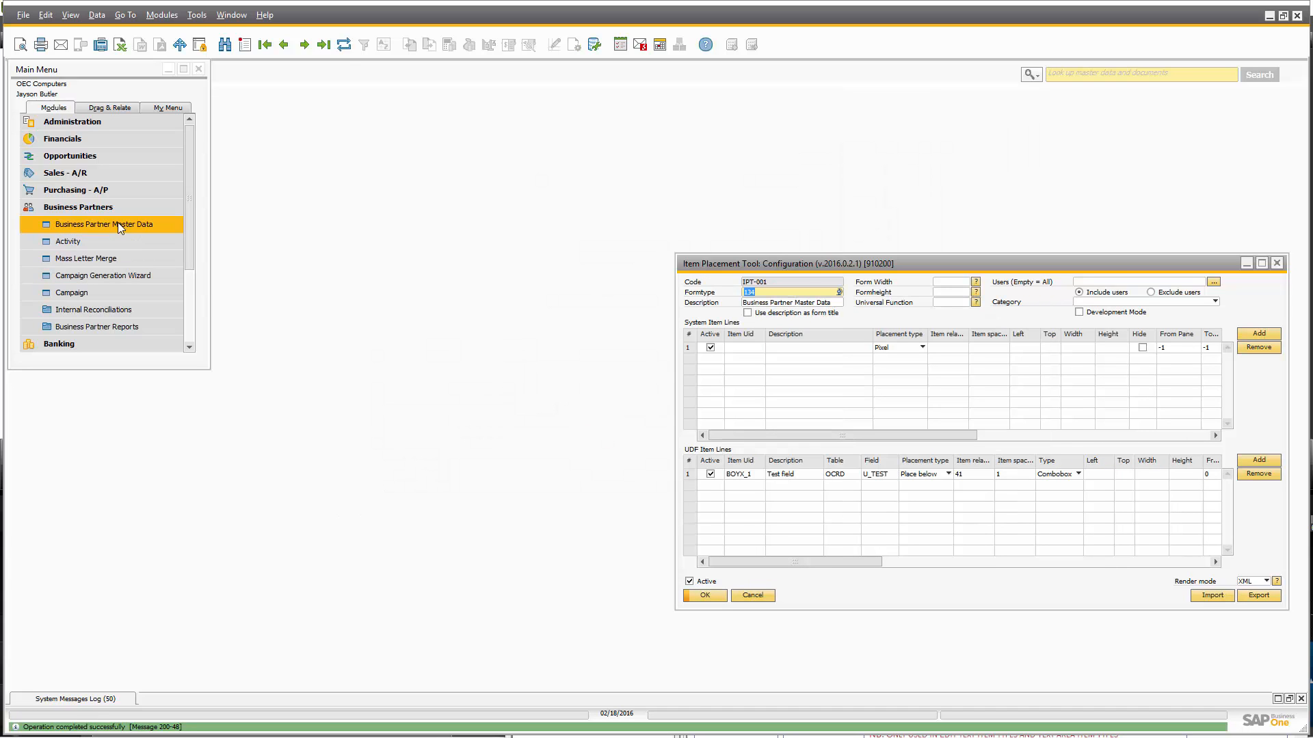
pyautogui.click(117, 223)
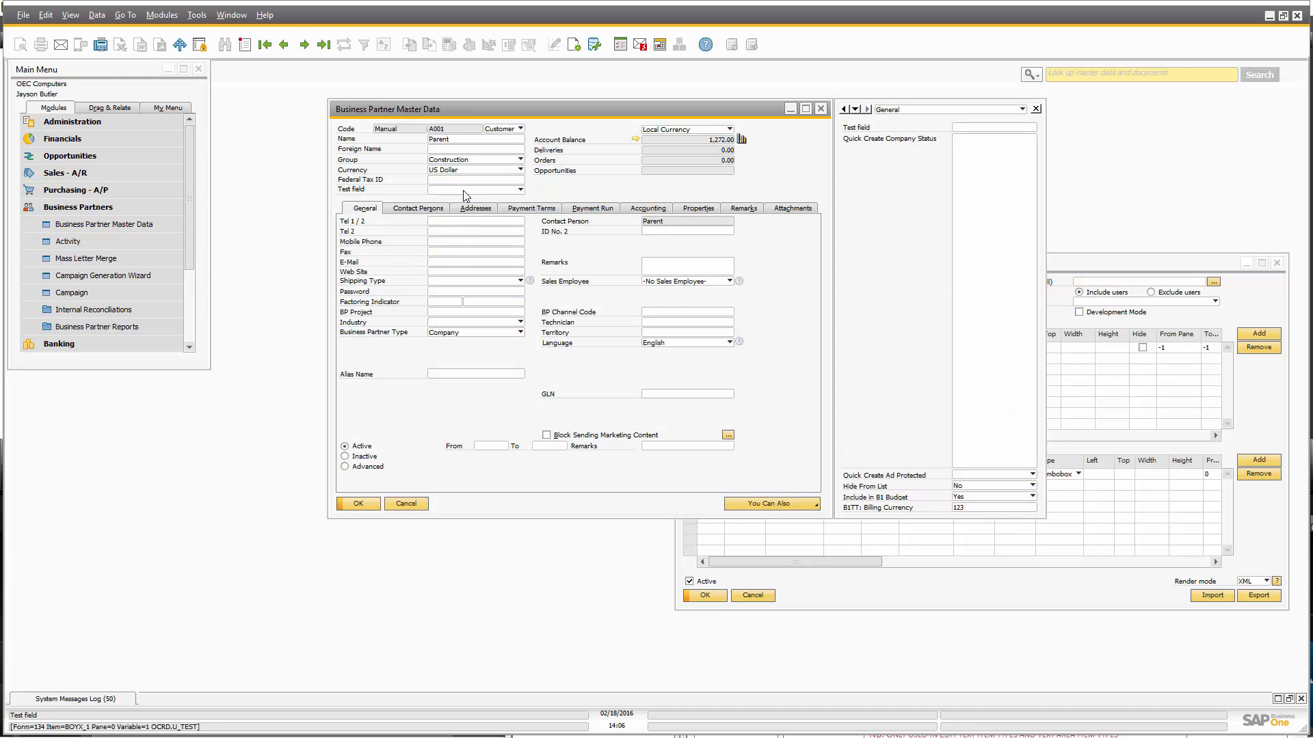
pyautogui.click(465, 190)
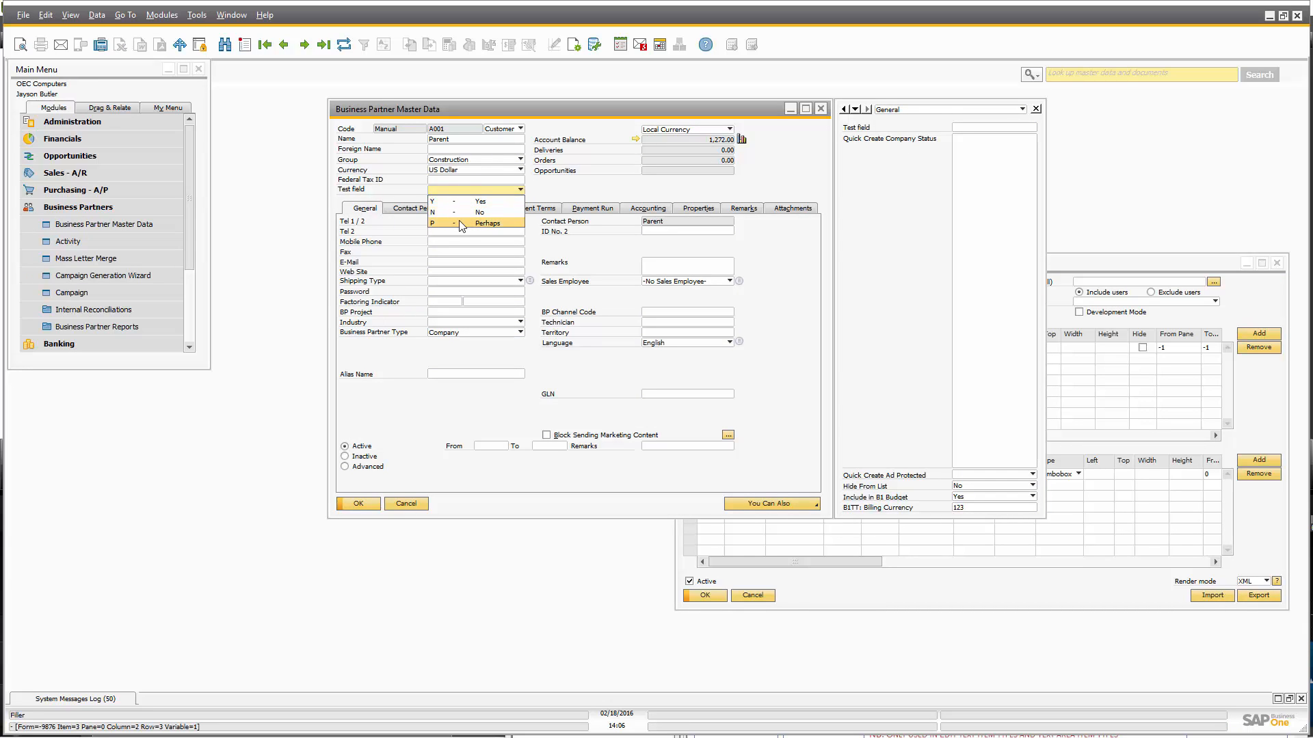
pyautogui.click(458, 202)
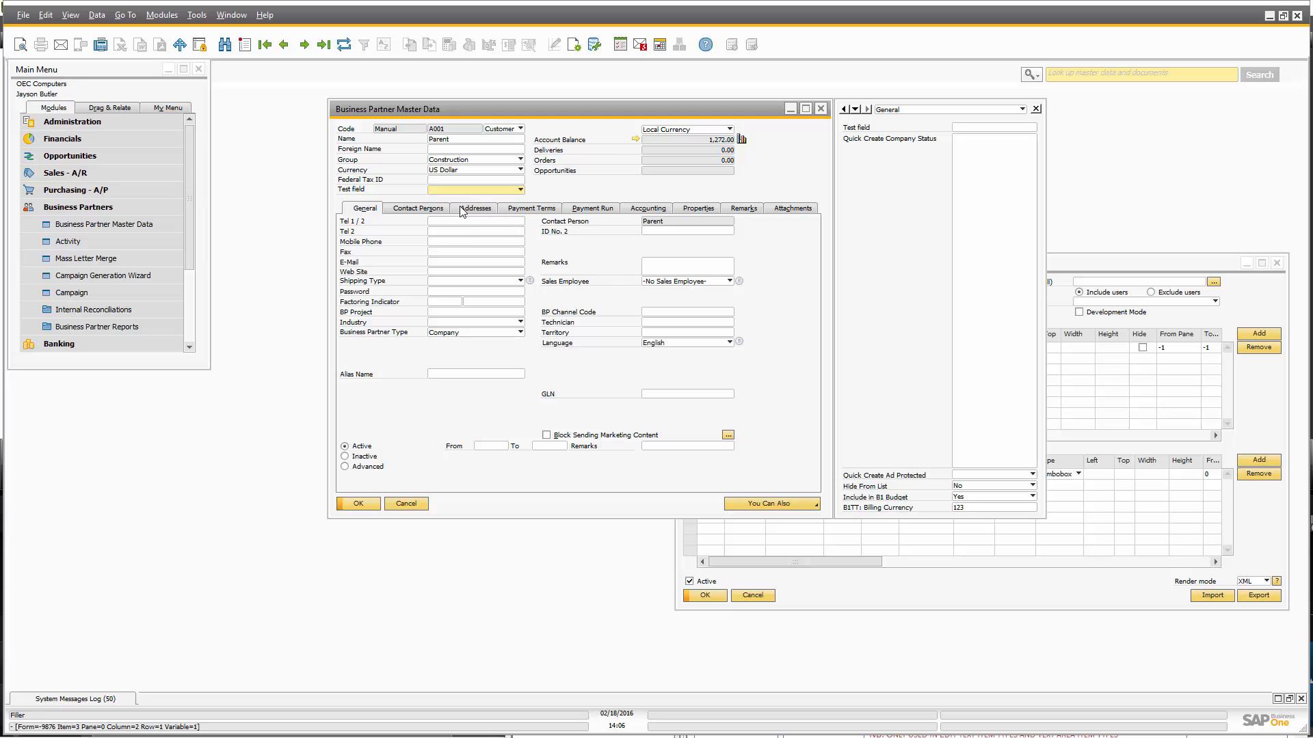
pyautogui.click(457, 212)
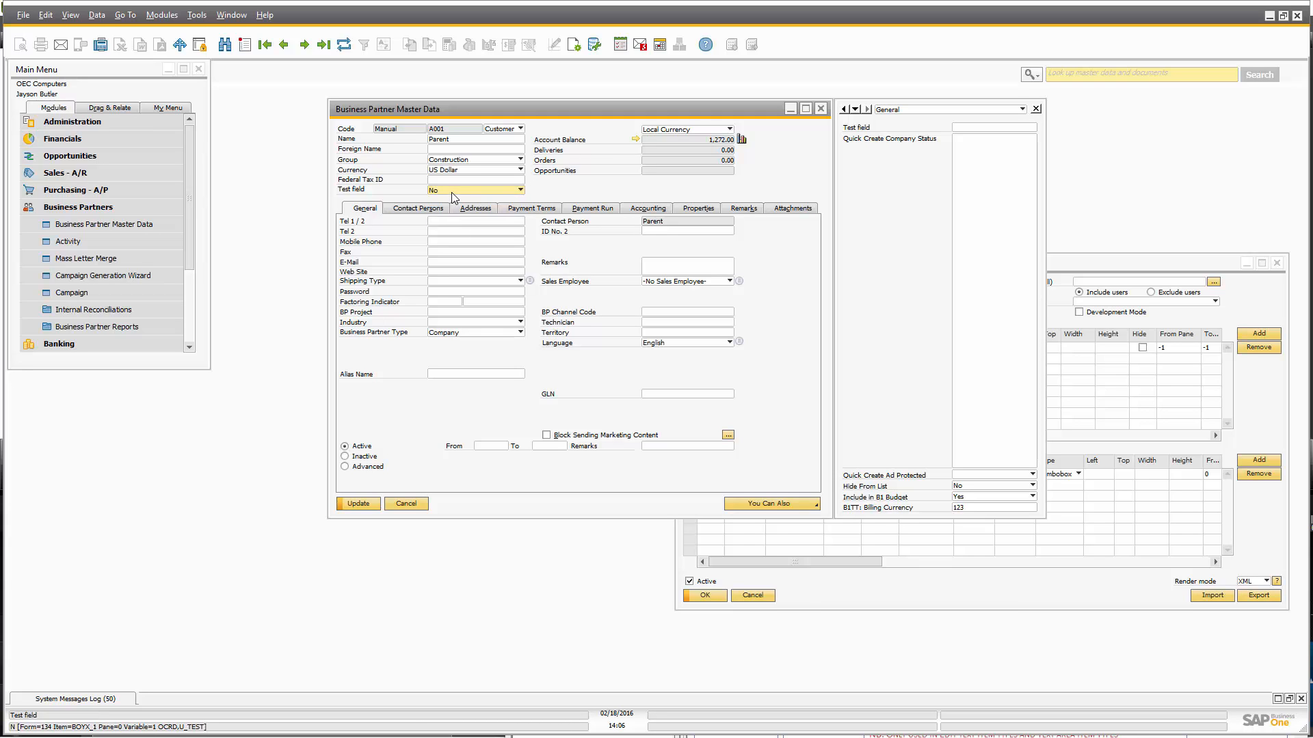
pyautogui.click(451, 191)
pyautogui.click(458, 222)
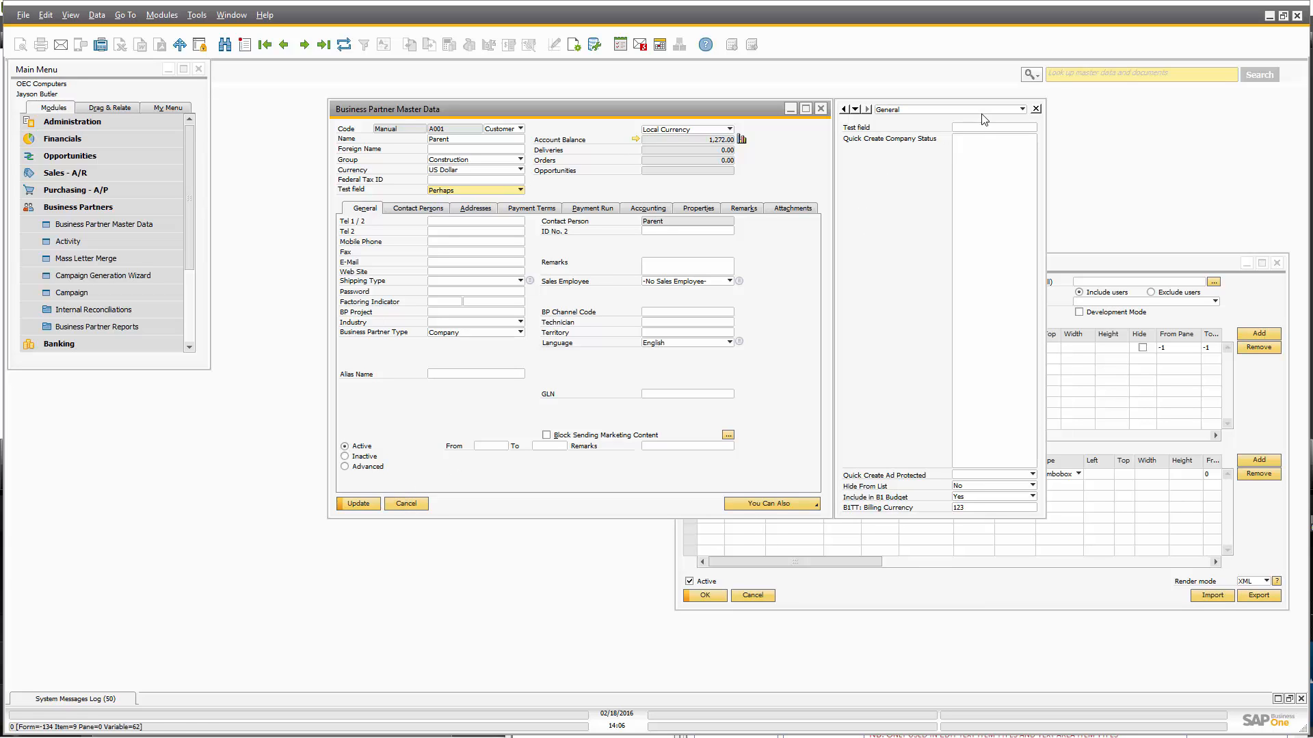
pyautogui.click(406, 503)
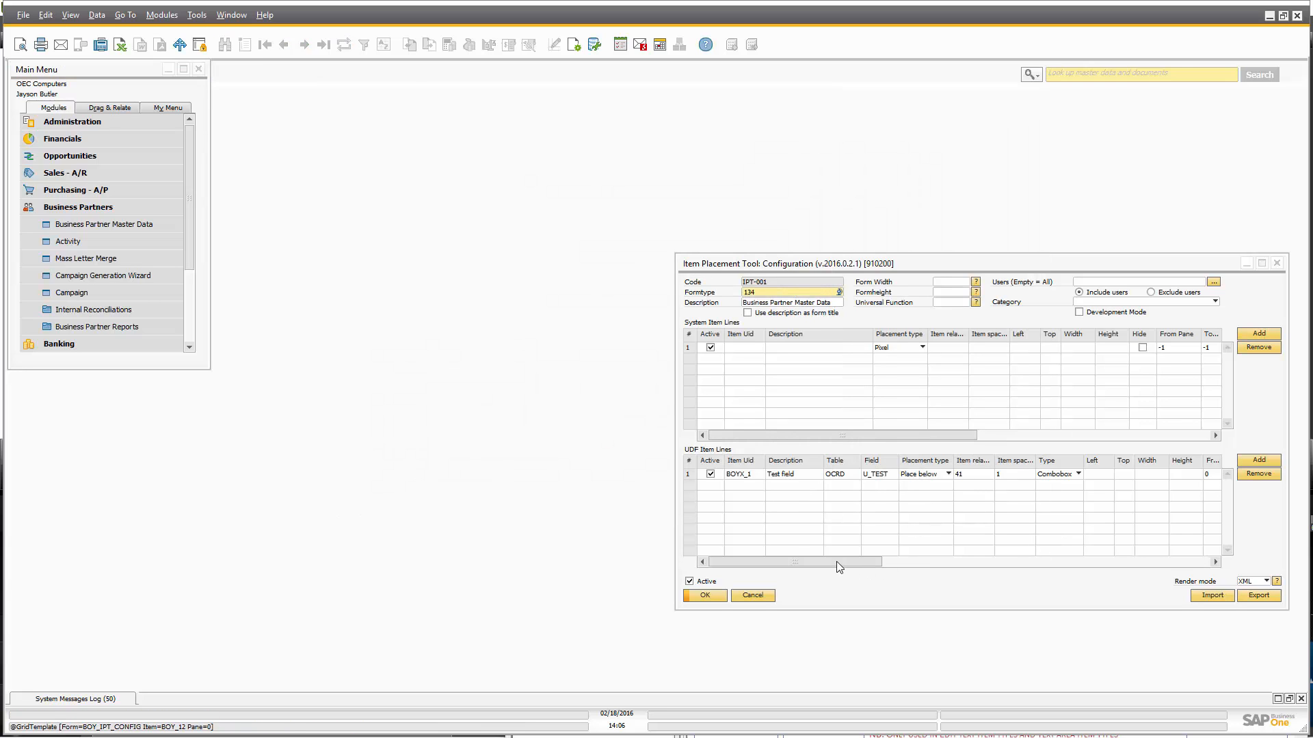
# Clear the Yes/No/Perhaps entries from the Test field's Valid values cell.
pyautogui.moveTo(836, 560); pyautogui.dragTo(1047, 555)
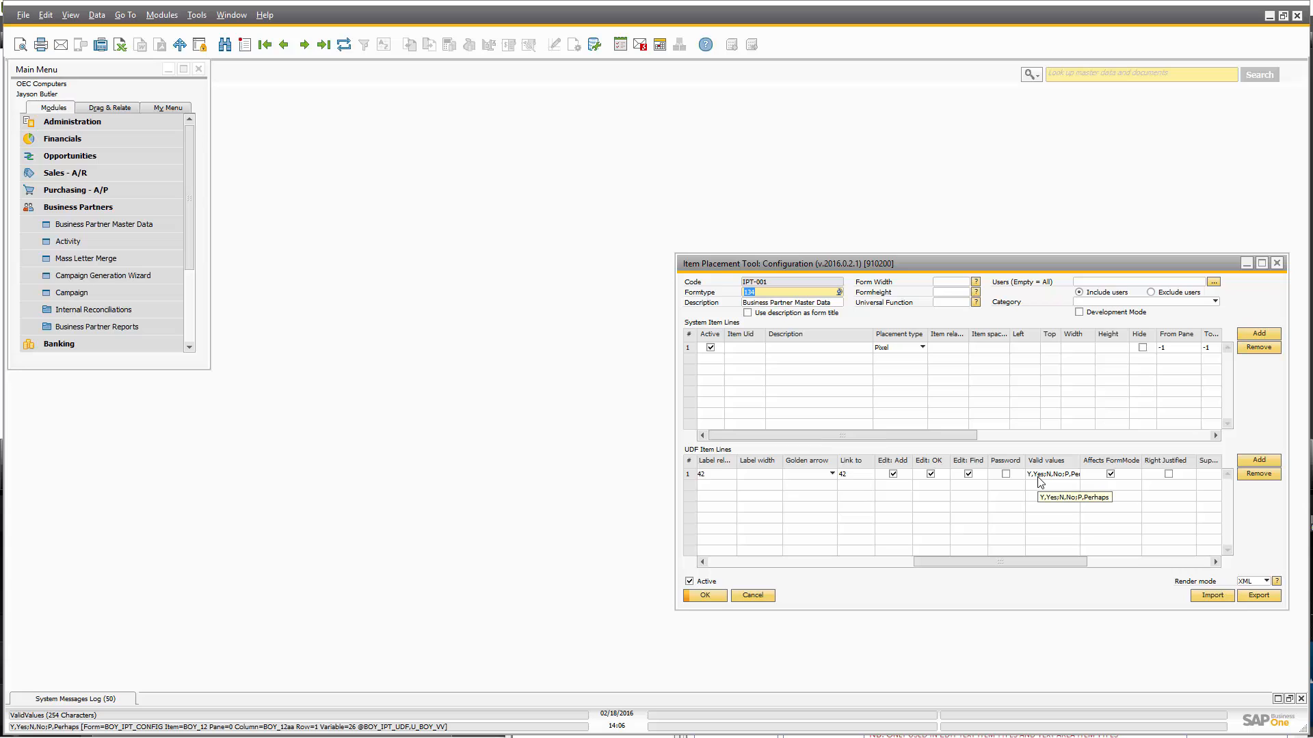
pyautogui.click(1039, 475)
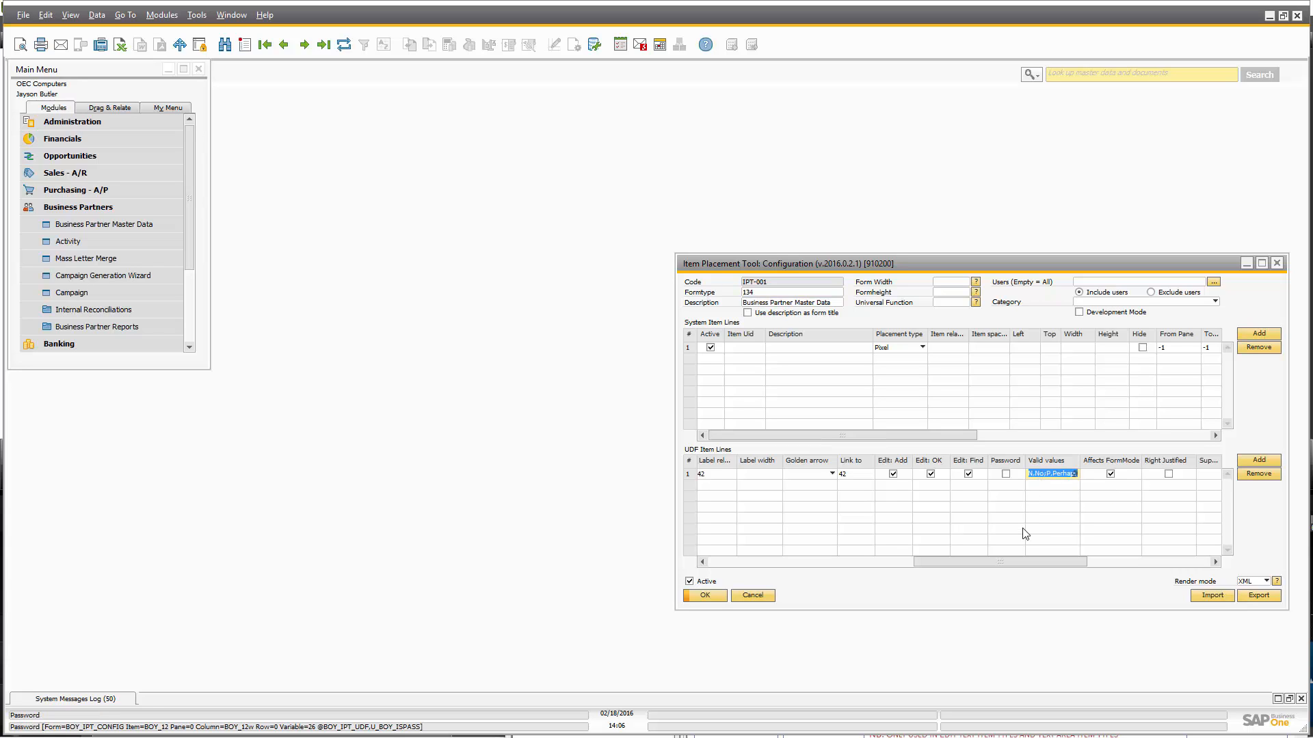
pyautogui.press('BackSpace')
pyautogui.hotkey('alt', 'Tab')
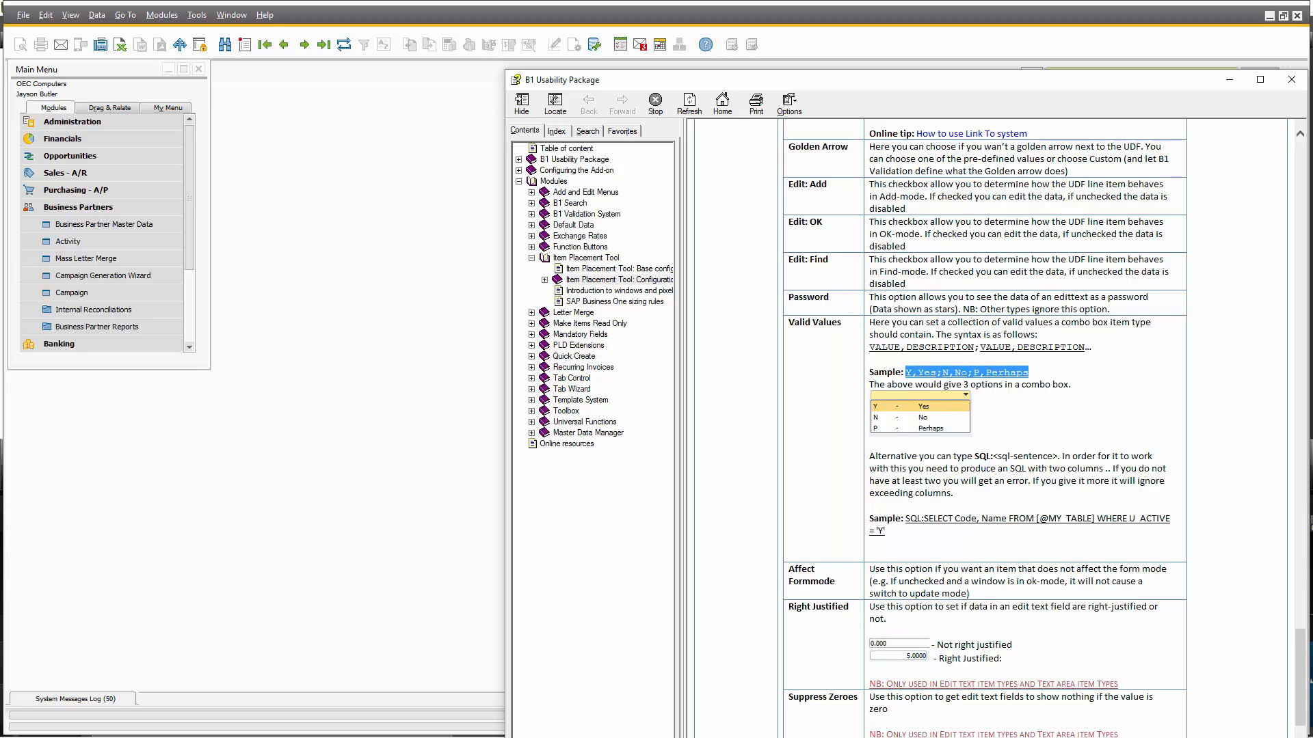
# Review the help's SQL: valid-values syntax, then go to SQL Server Management Studio.
pyautogui.hotkey('alt', 'Tab')
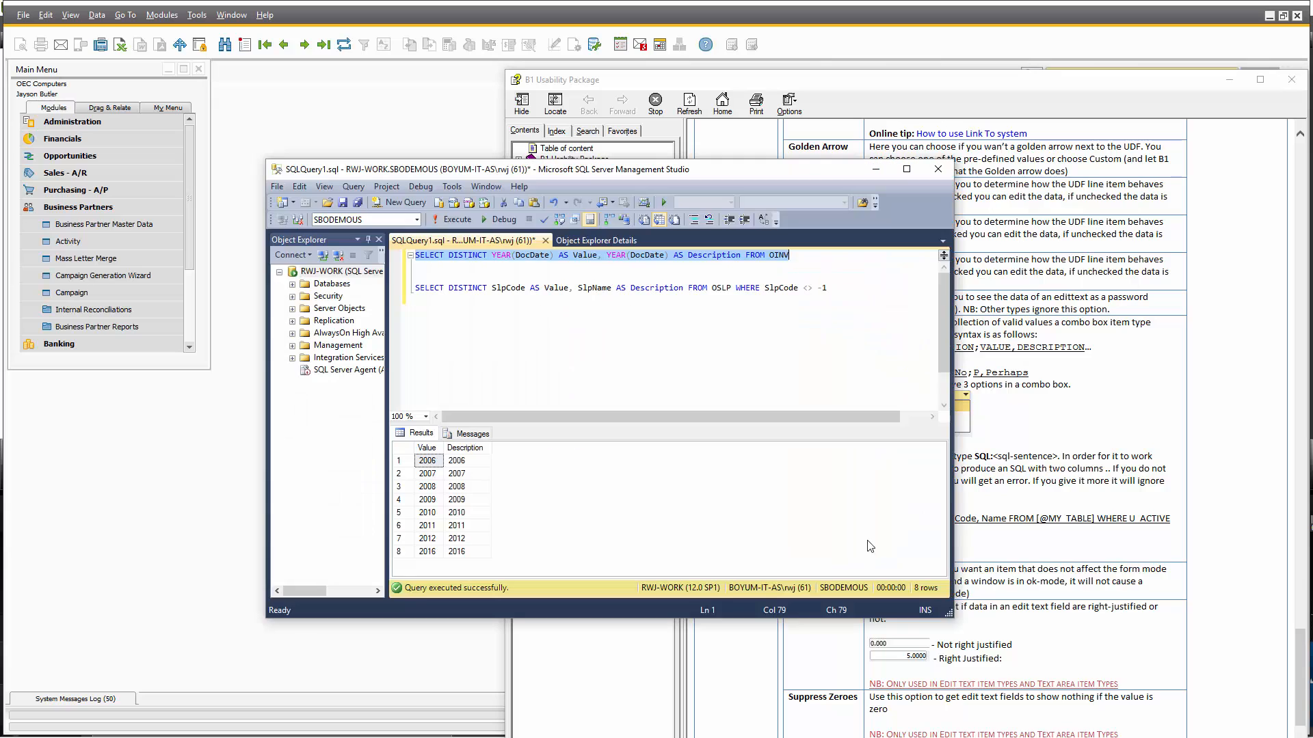
# Select the line-1 invoice-years query SELECT DISTINCT YEAR(DocDate)... FROM OINV.
pyautogui.click(687, 362)
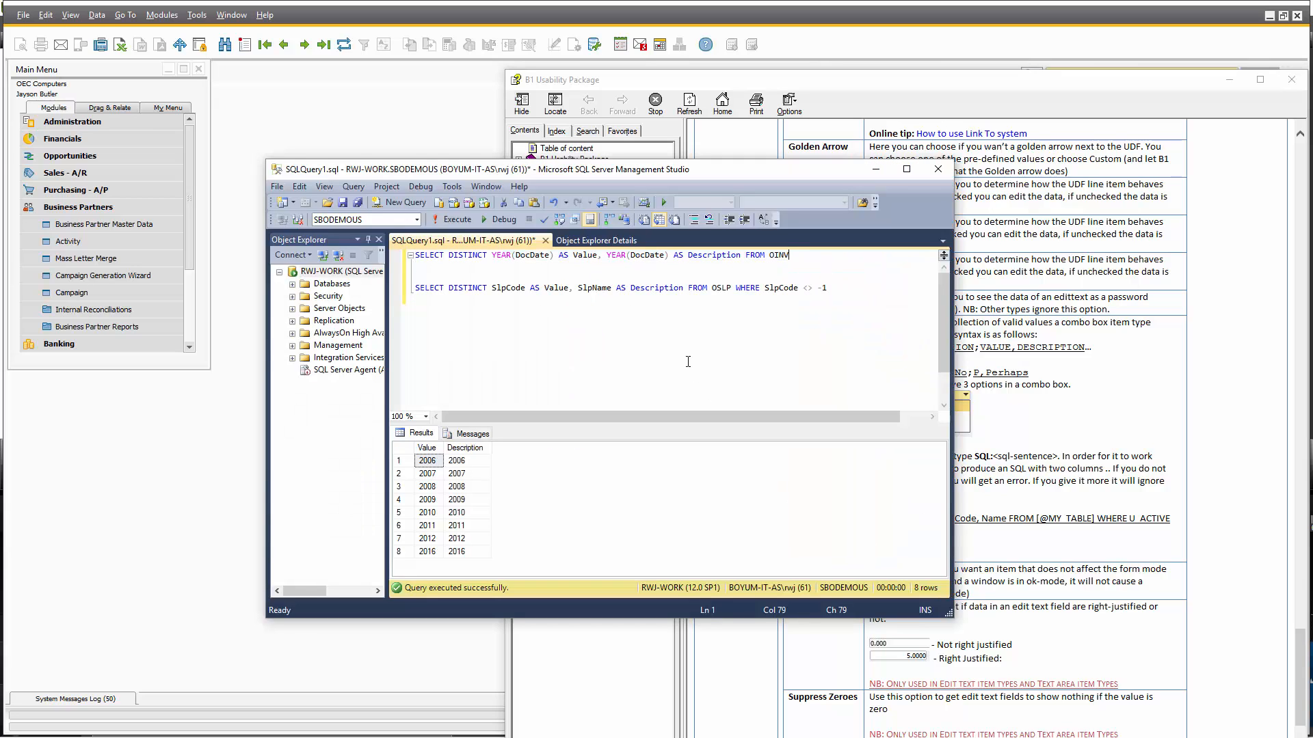
pyautogui.hotkey('shift', 'Home')
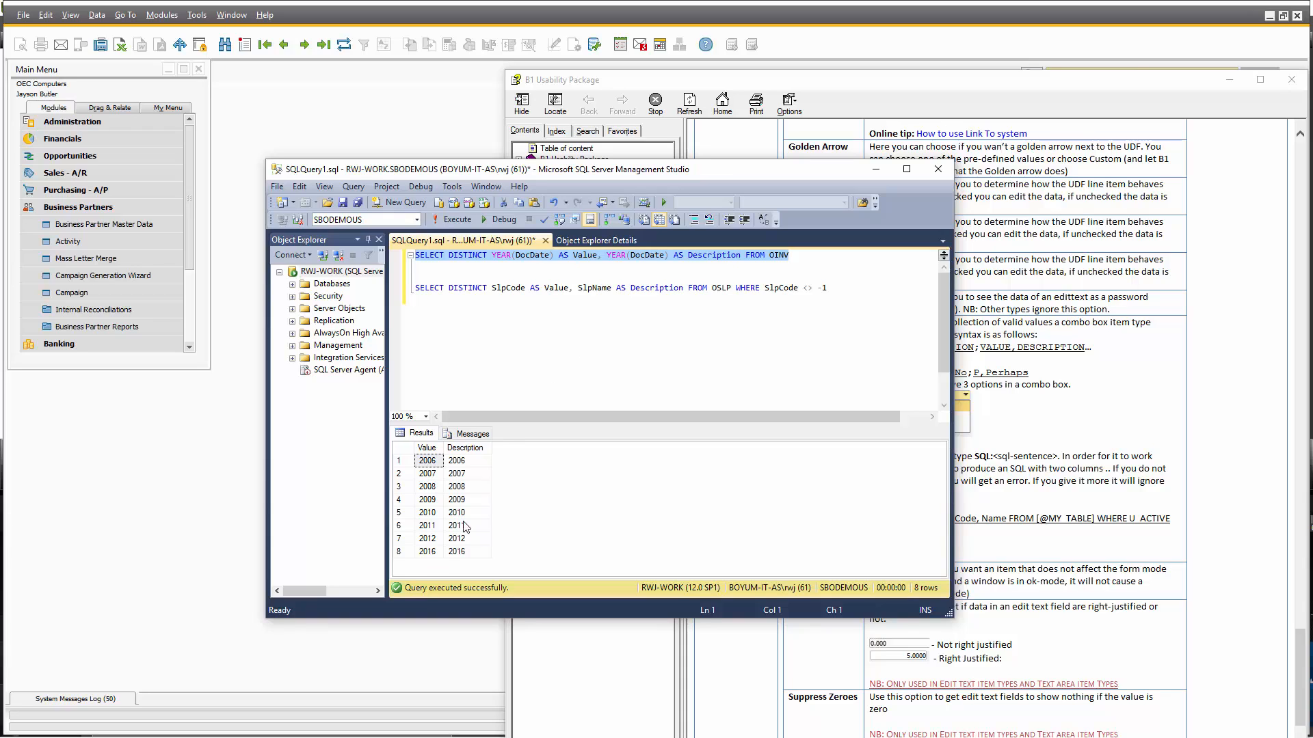
pyautogui.click(619, 256)
pyautogui.hotkey('shift', 'Home')
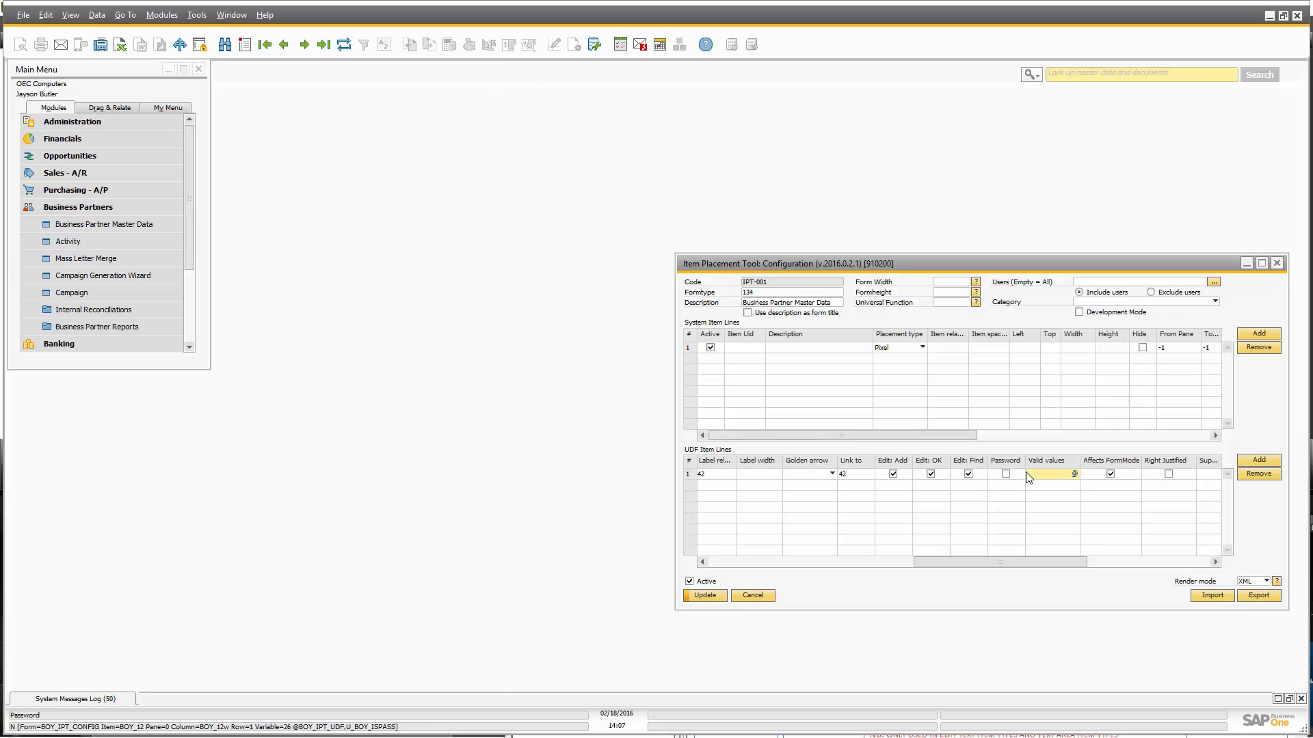
# Set the Test field's Valid values to SQL: plus the invoice-years query and update IPT-001.
pyautogui.write('SQL')
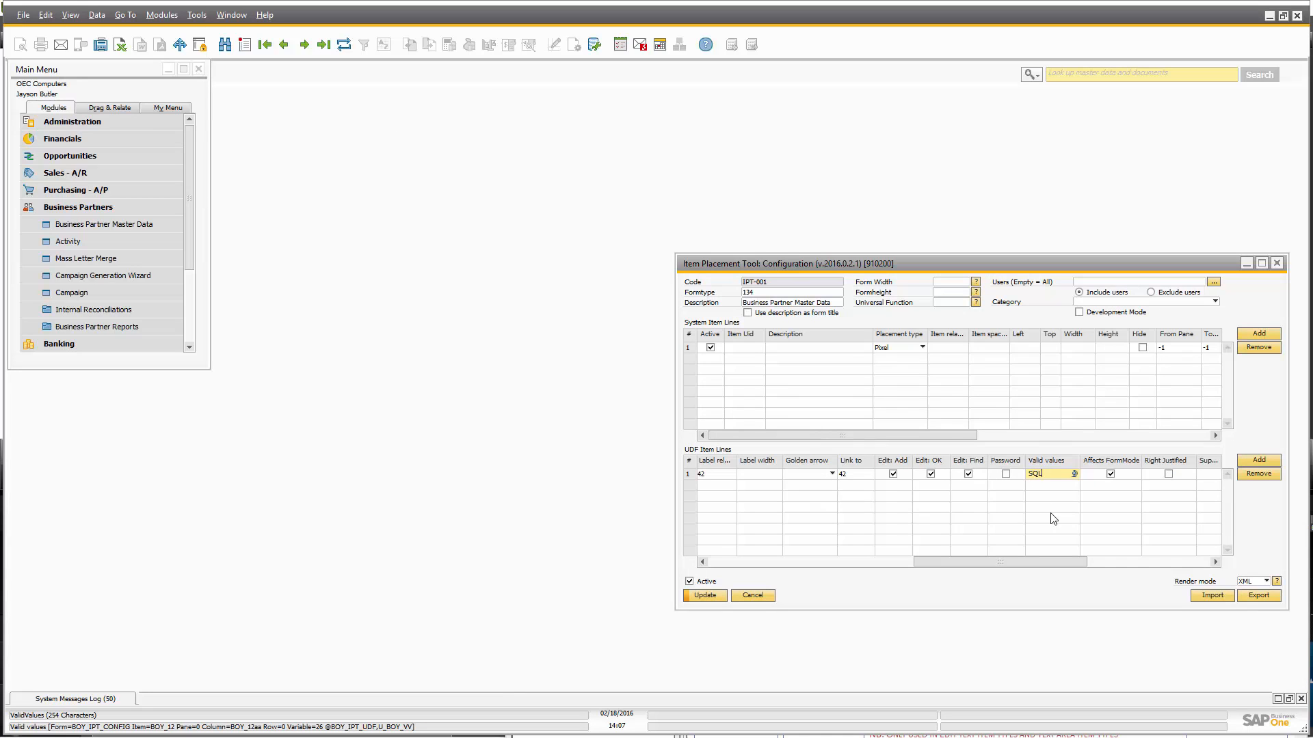
pyautogui.write(':')
pyautogui.hotkey('ctrl', 'v')
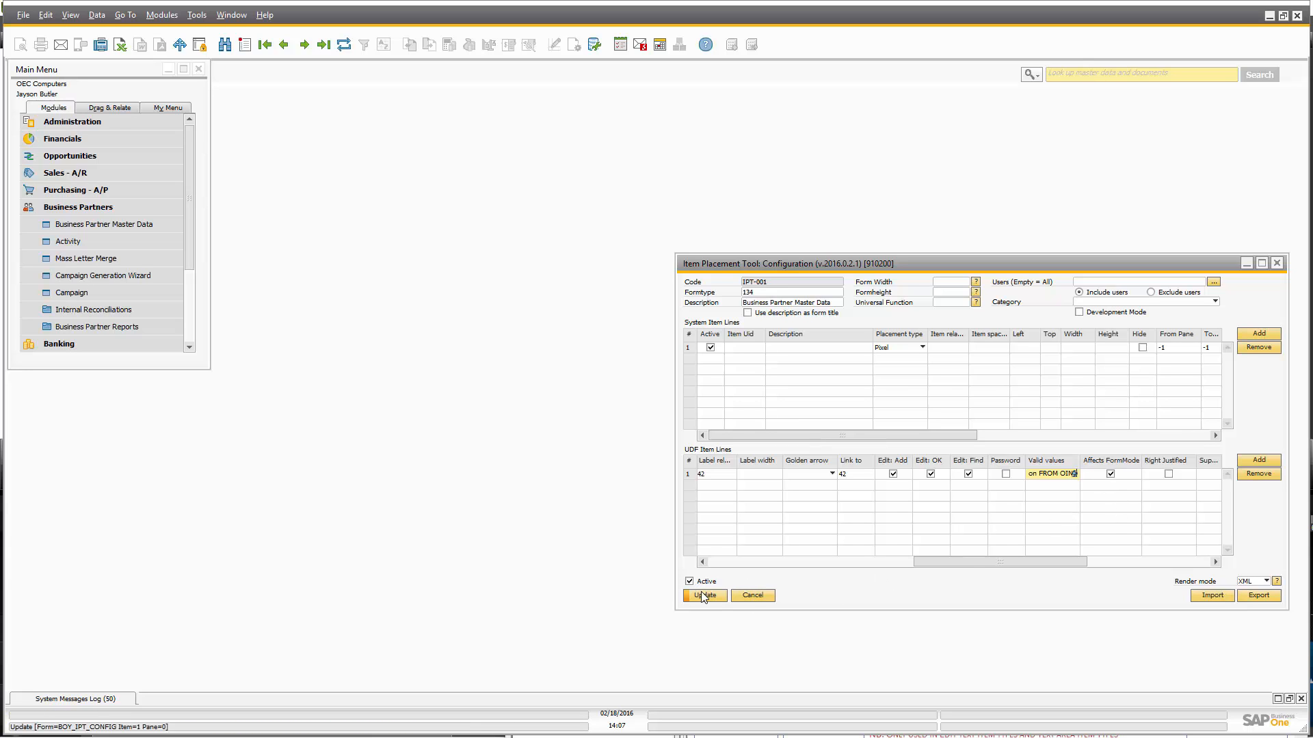
pyautogui.click(721, 595)
pyautogui.click(69, 226)
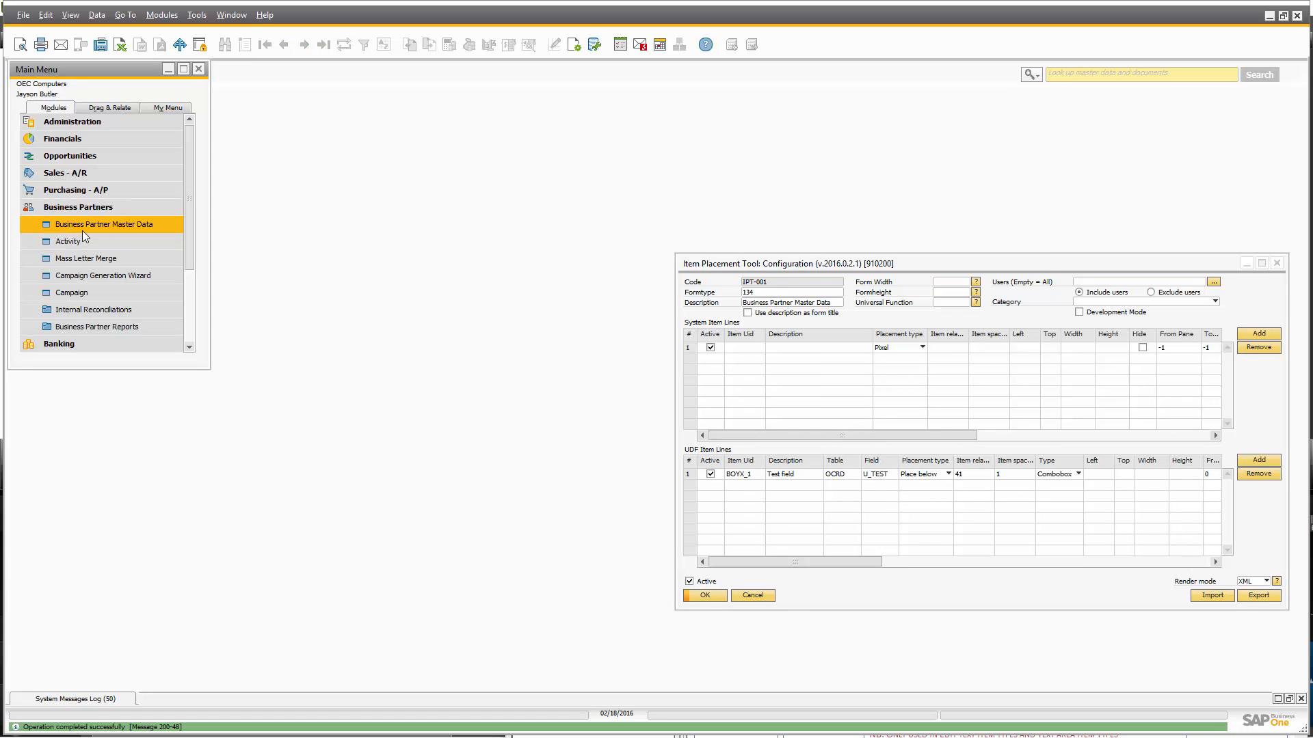
# Pick 2009, then 2012, from the Test field's list of invoice years 2006–2016.
pyautogui.click(467, 191)
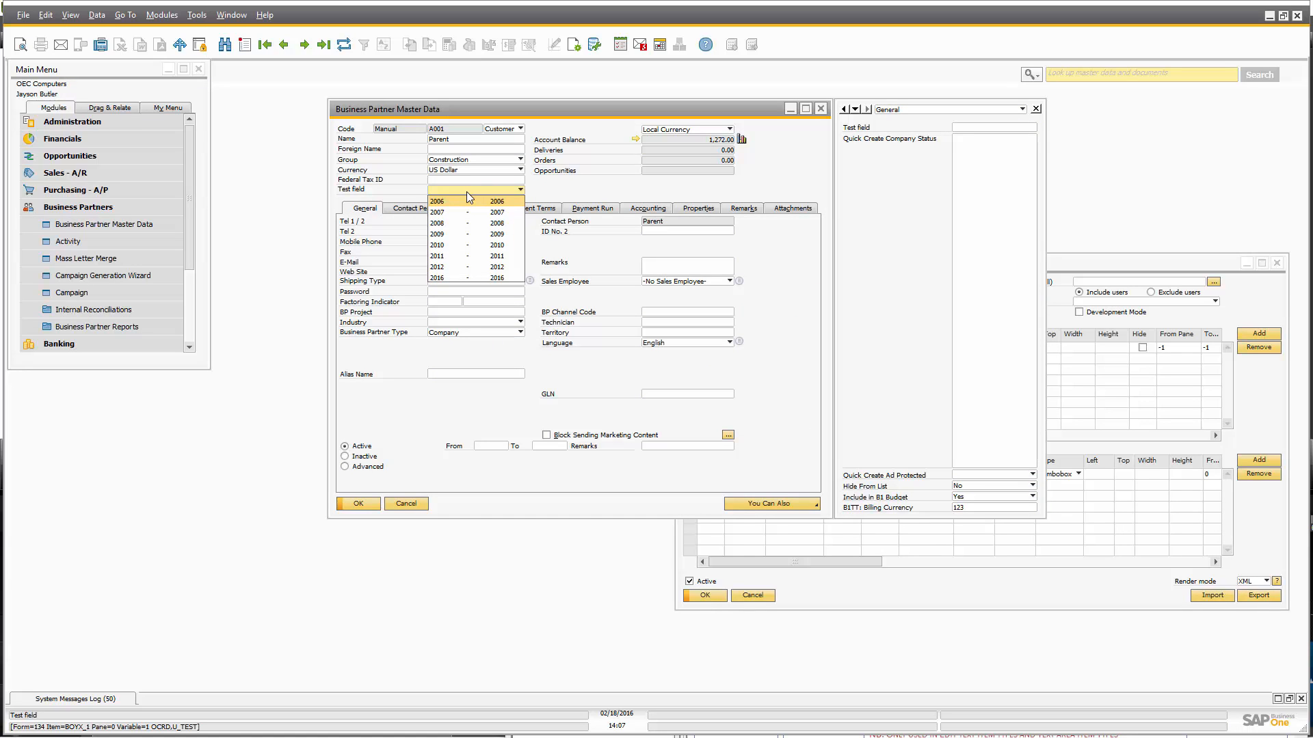
pyautogui.click(464, 234)
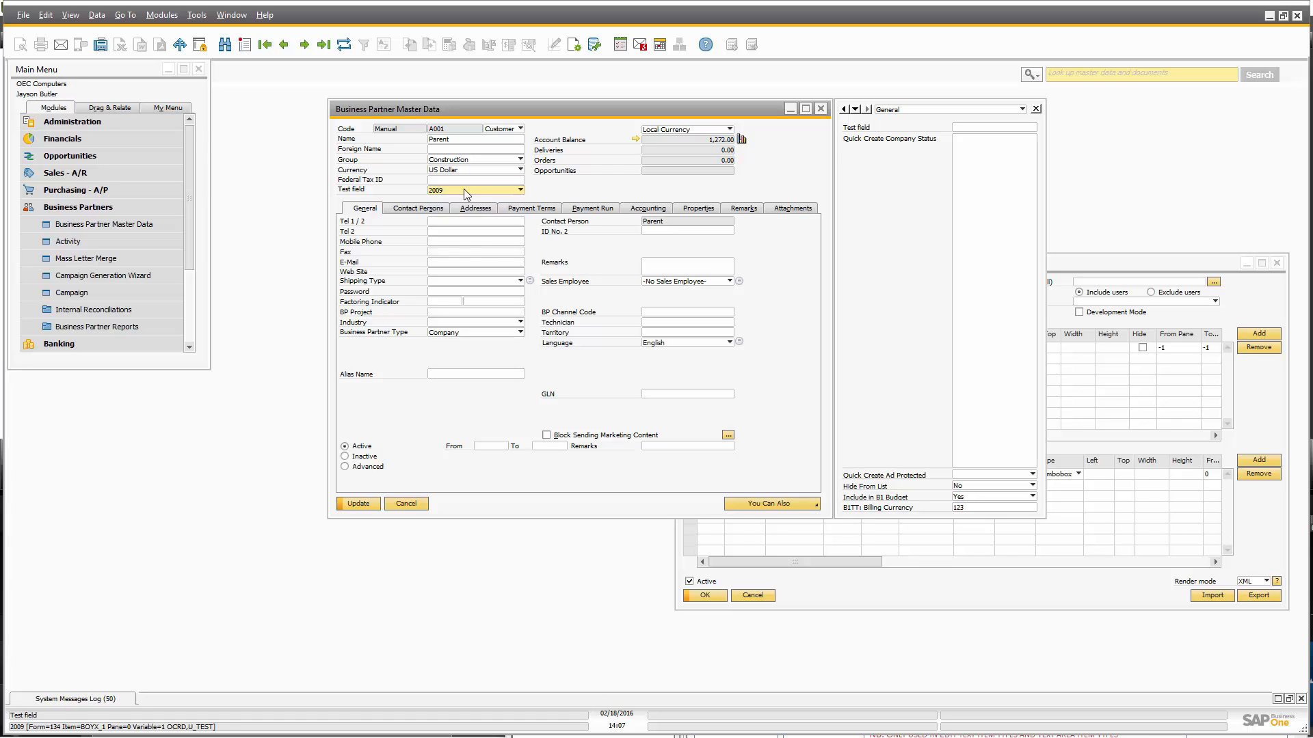
pyautogui.click(465, 190)
pyautogui.click(463, 267)
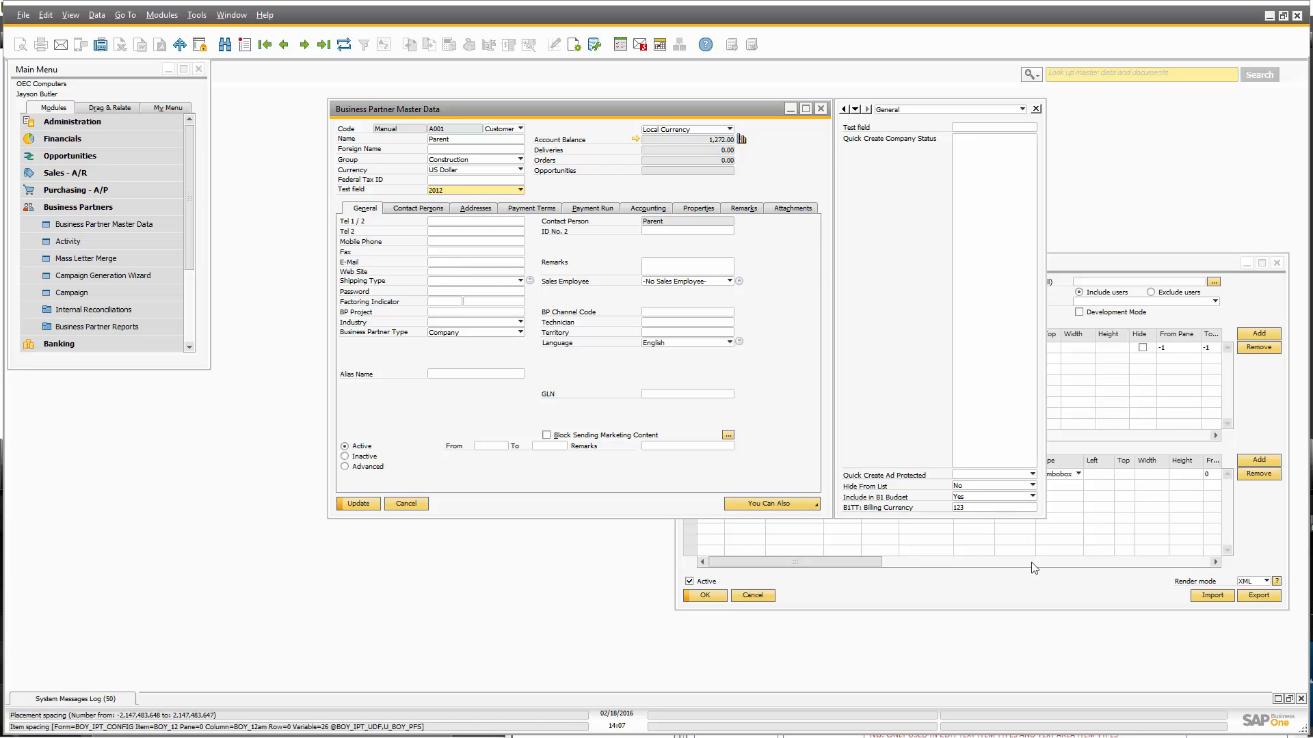
pyautogui.click(1037, 596)
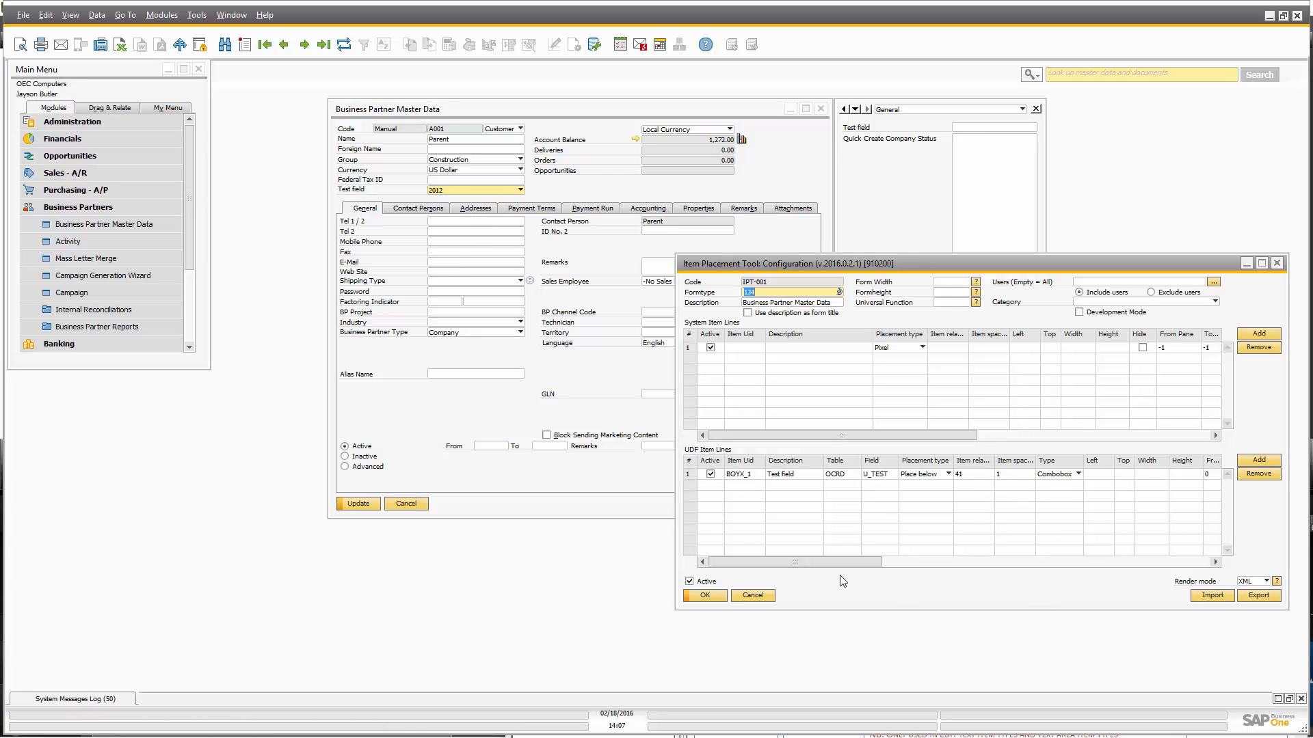
# Run the line-4 salesperson query on OSLP in SSMS, returning six sales employees.
pyautogui.moveTo(825, 561); pyautogui.dragTo(1020, 574)
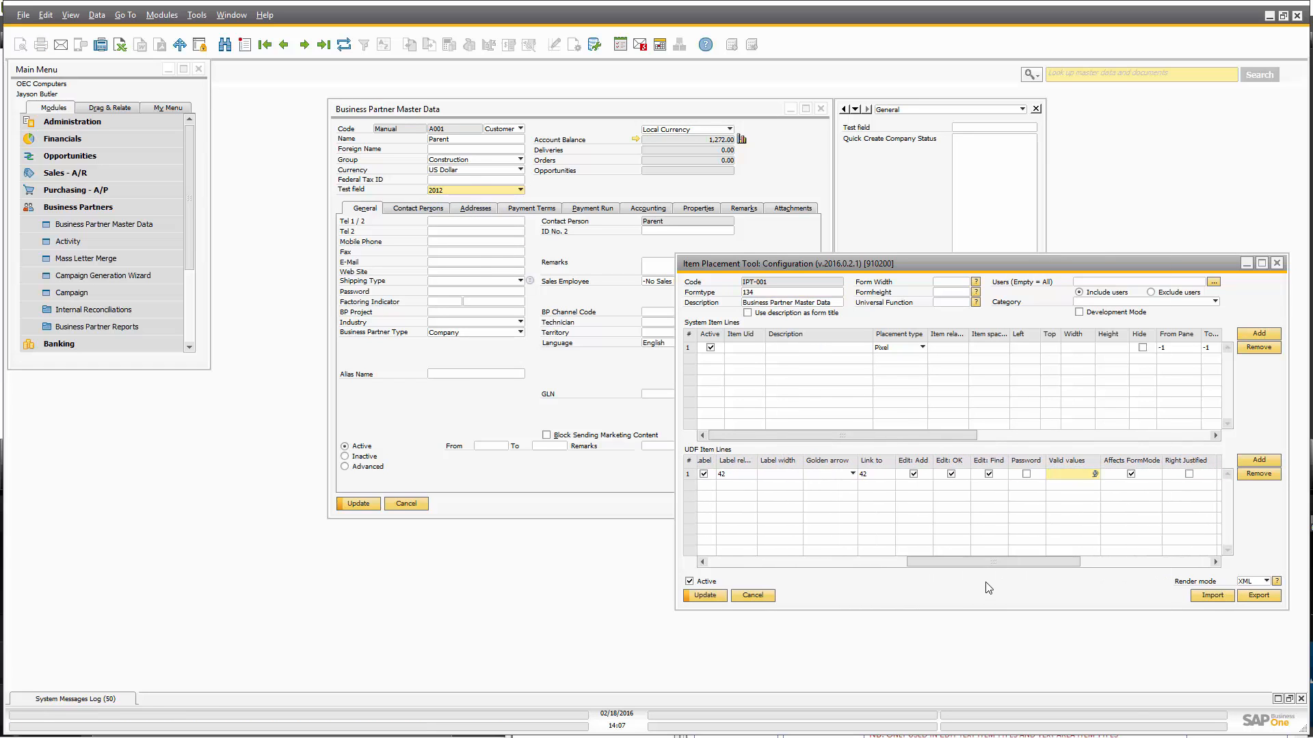
pyautogui.hotkey('alt', 'Tab')
pyautogui.click(729, 335)
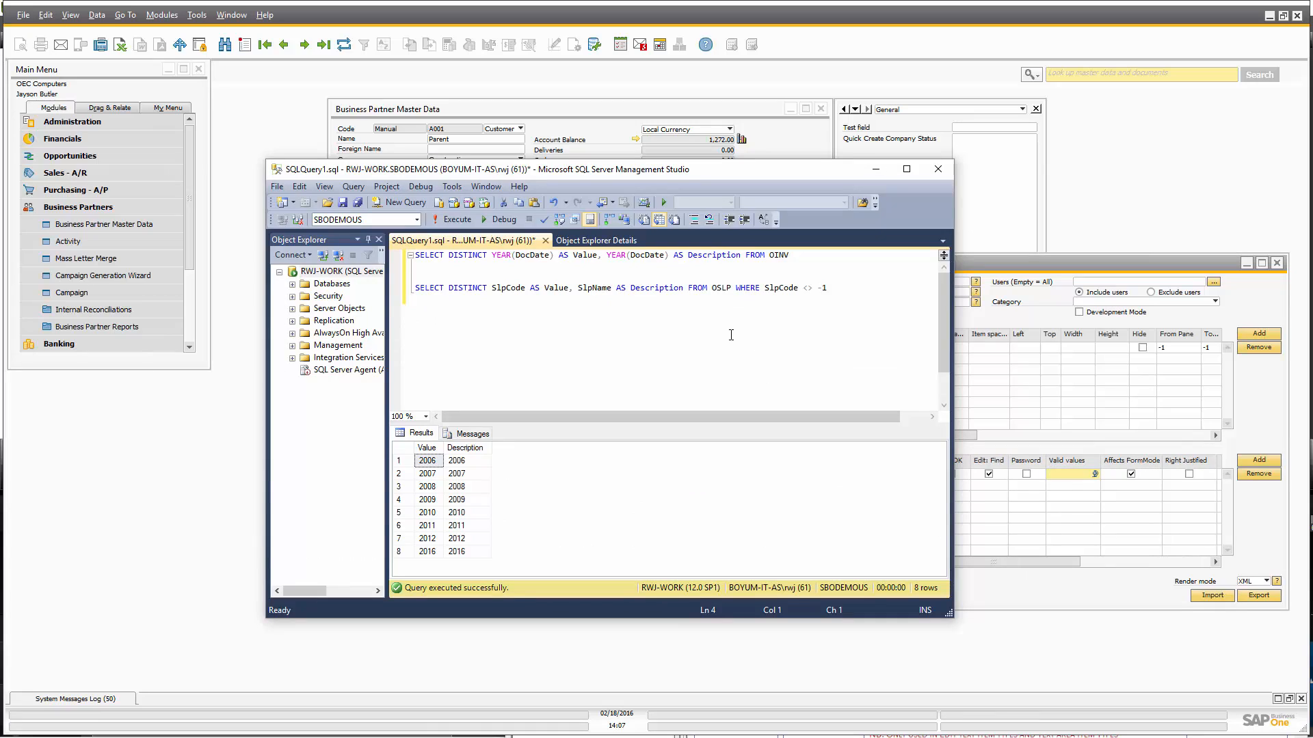
pyautogui.press('Up')
pyautogui.hotkey('shift', 'End')
pyautogui.press('F5')
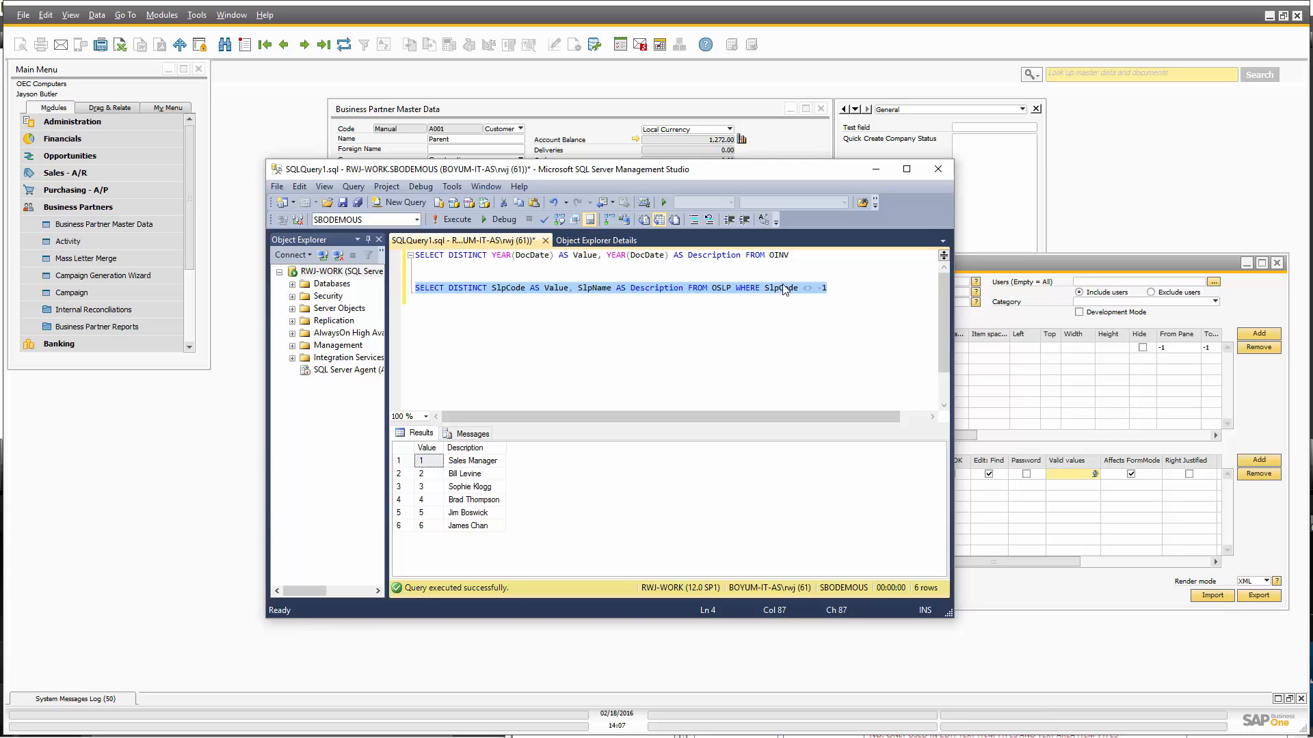
# Reselect and copy the salesperson query line, then return to SAP Business One.
pyautogui.click(841, 288)
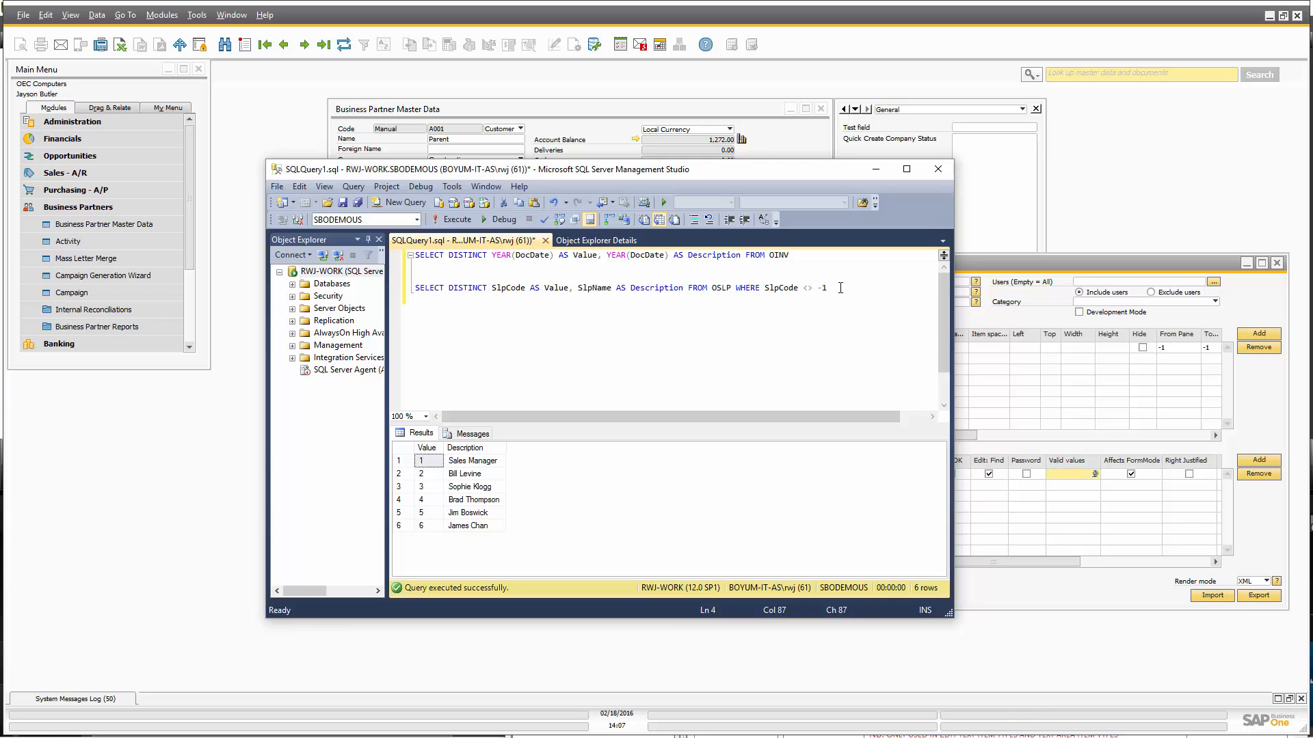
pyautogui.hotkey('shift', 'Home')
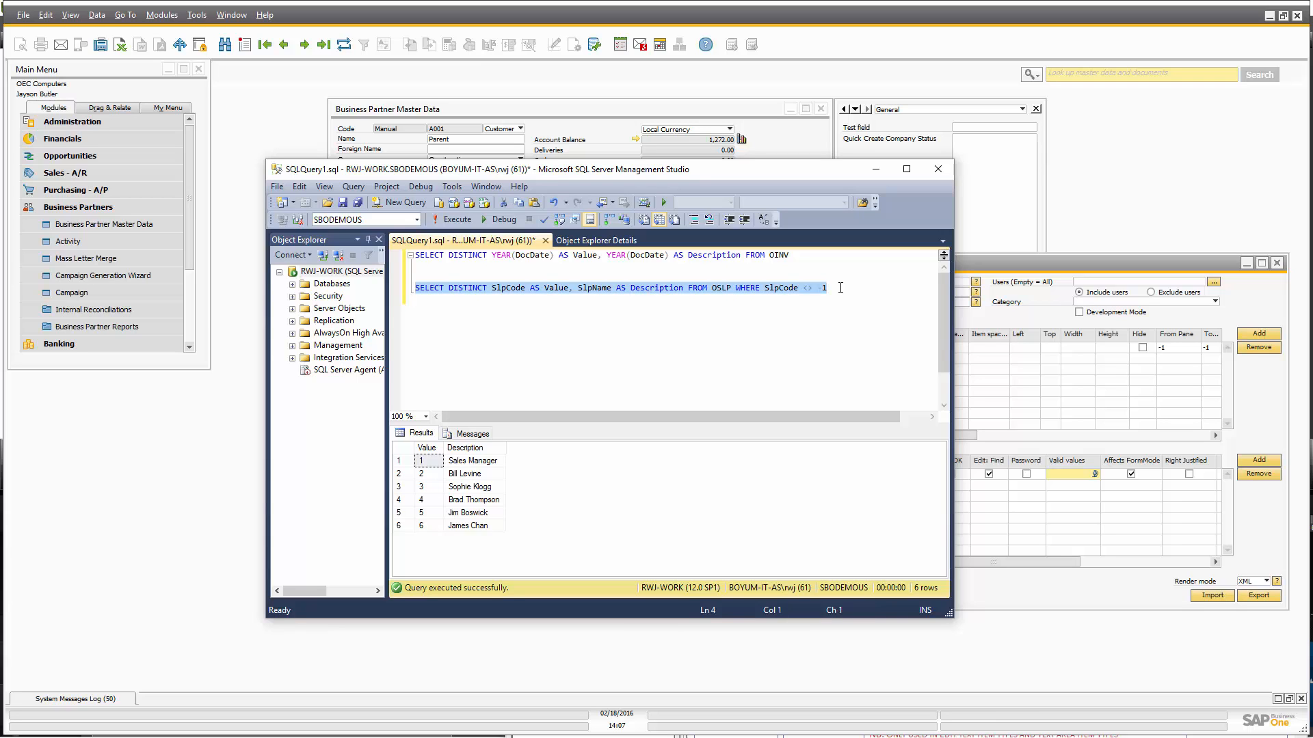
pyautogui.click(1052, 518)
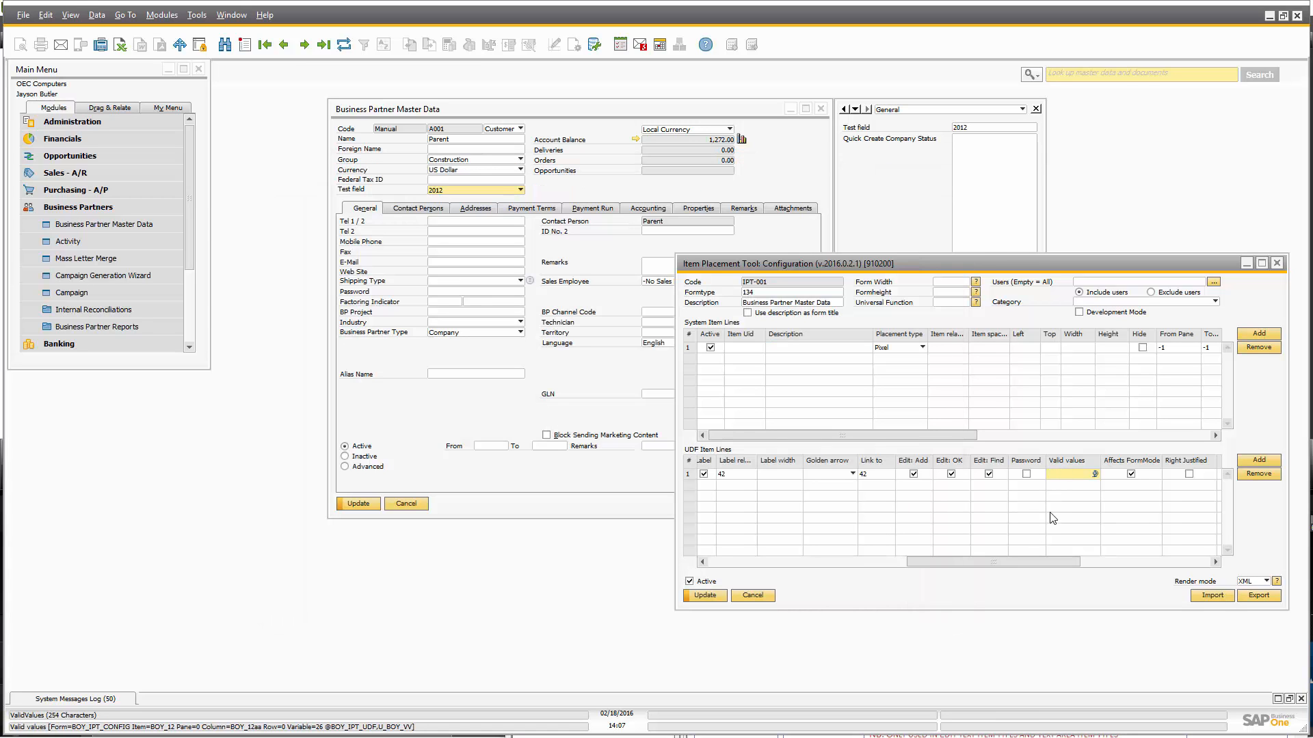
# Paste the OSLP salesperson query as the Test field's valid values, update, and reopen the business partner fresh.
pyautogui.hotkey('ctrl', 'v')
pyautogui.press('Return')
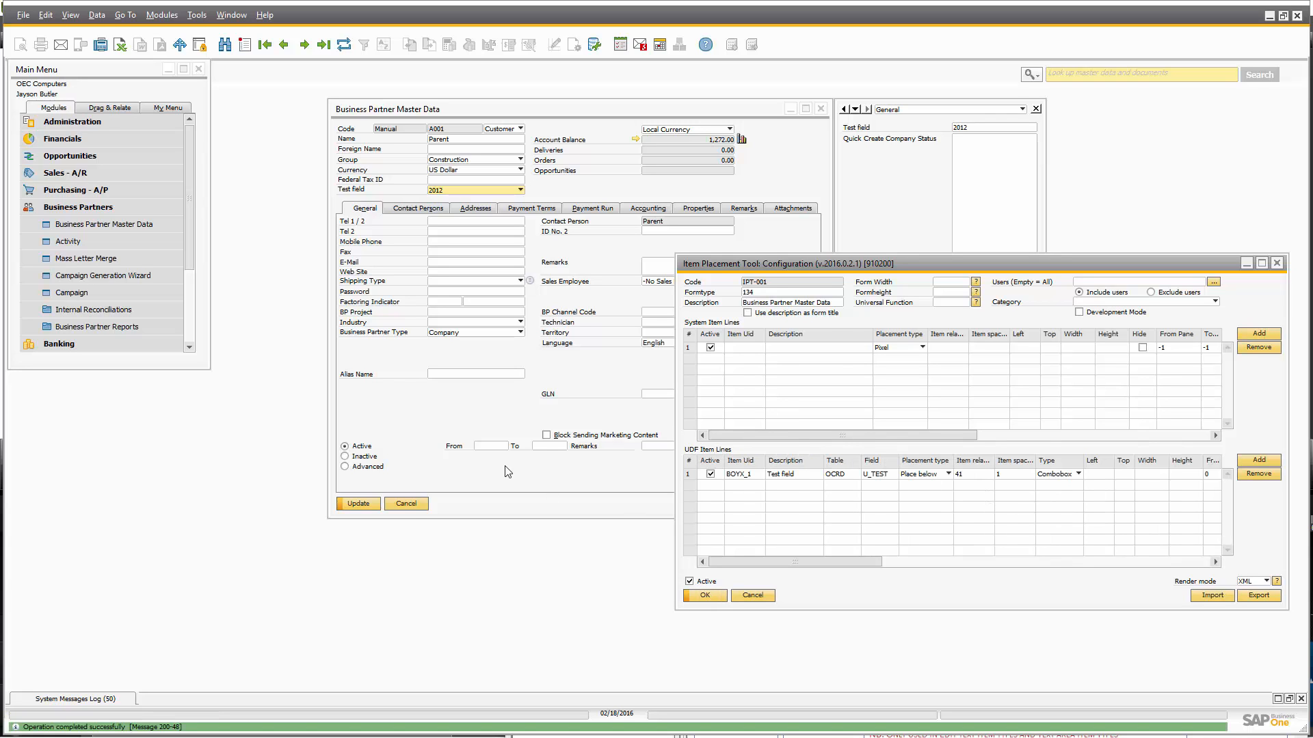
pyautogui.click(508, 471)
pyautogui.click(408, 504)
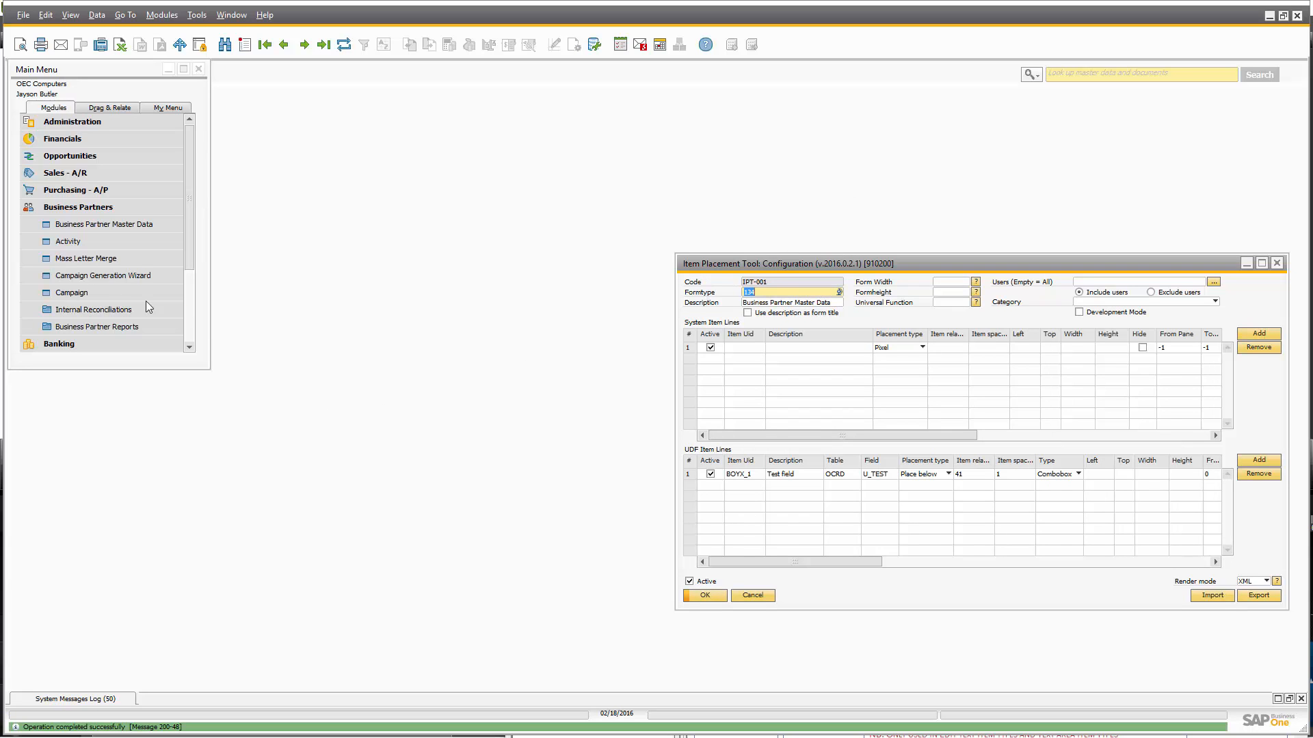
pyautogui.click(79, 227)
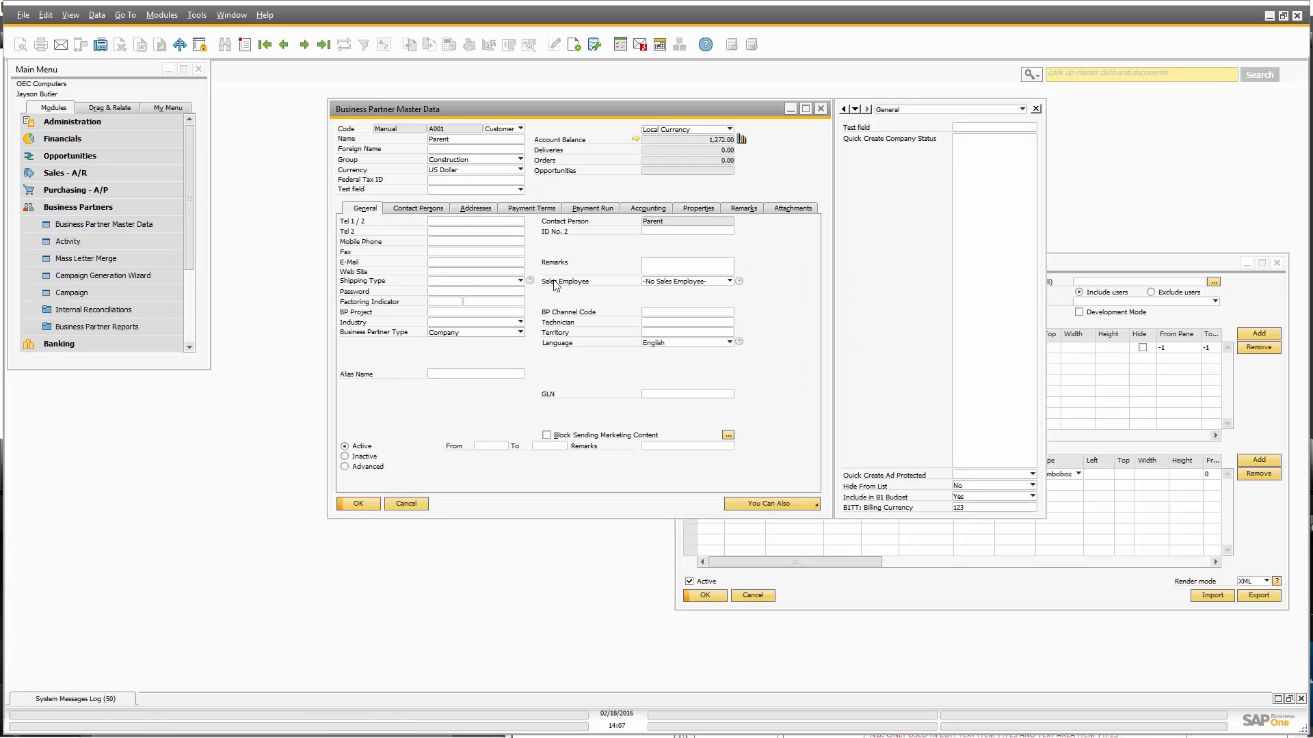
# Pick a salesperson from the Test field's six-name list, then switch to a different one.
pyautogui.click(497, 191)
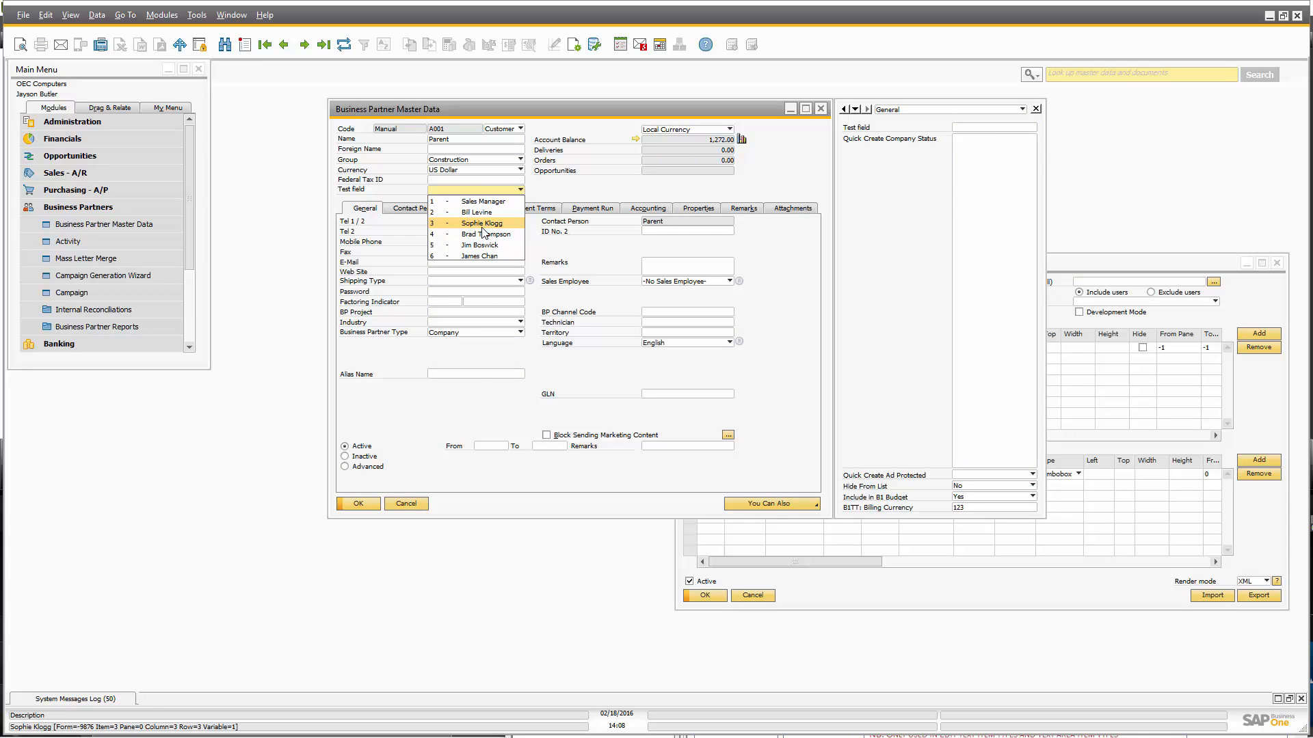
pyautogui.click(482, 224)
pyautogui.click(498, 190)
pyautogui.click(479, 245)
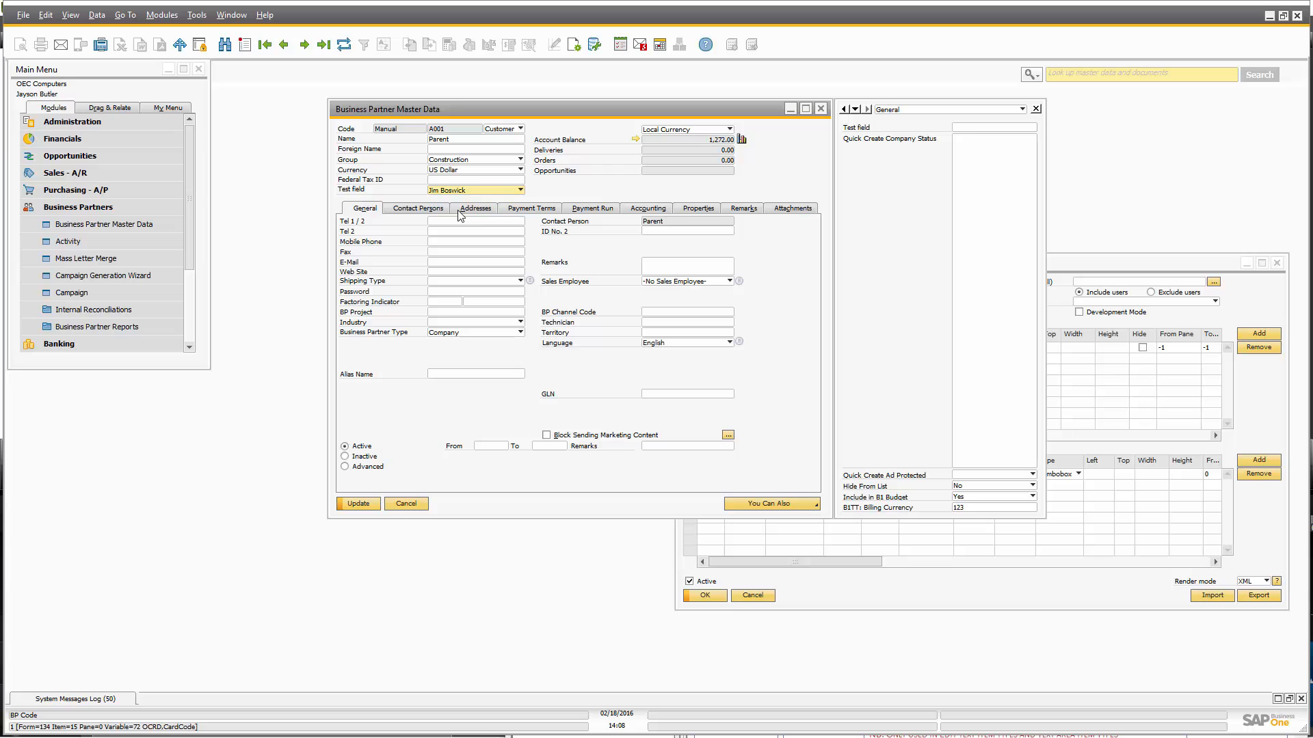
pyautogui.click(806, 551)
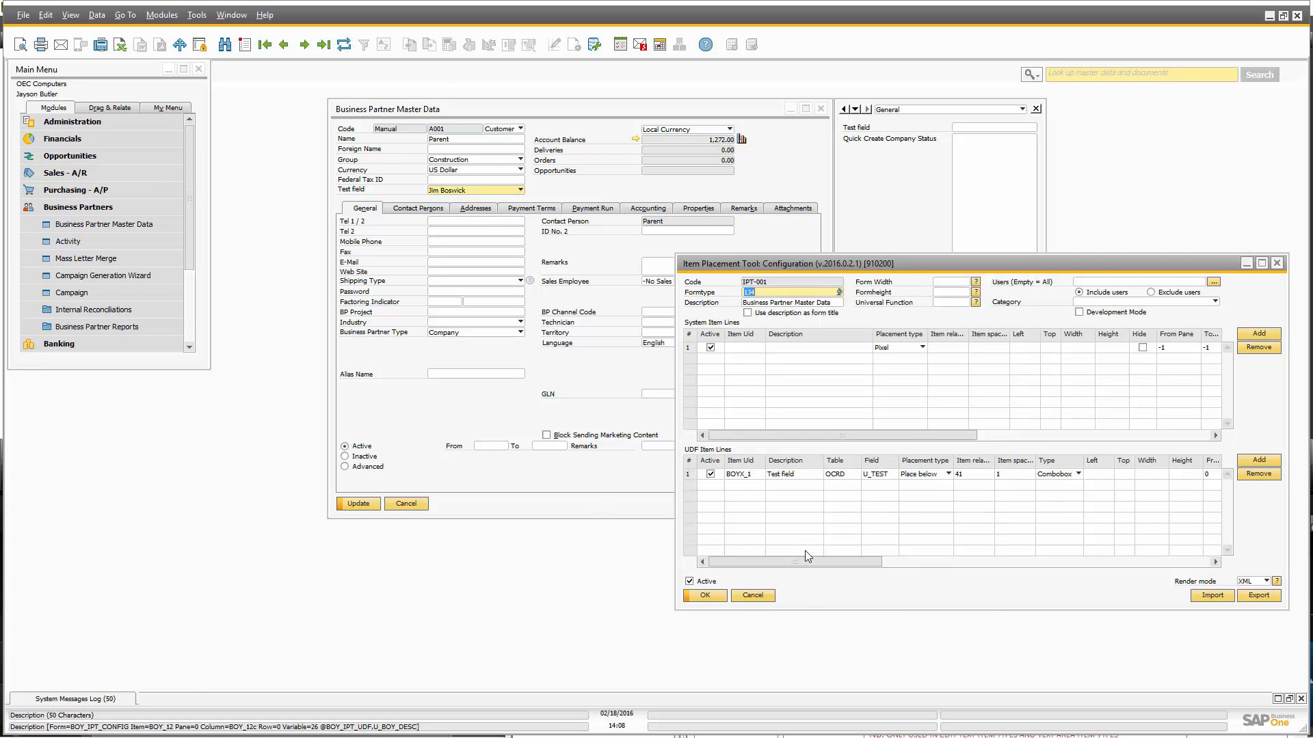
pyautogui.click(1057, 475)
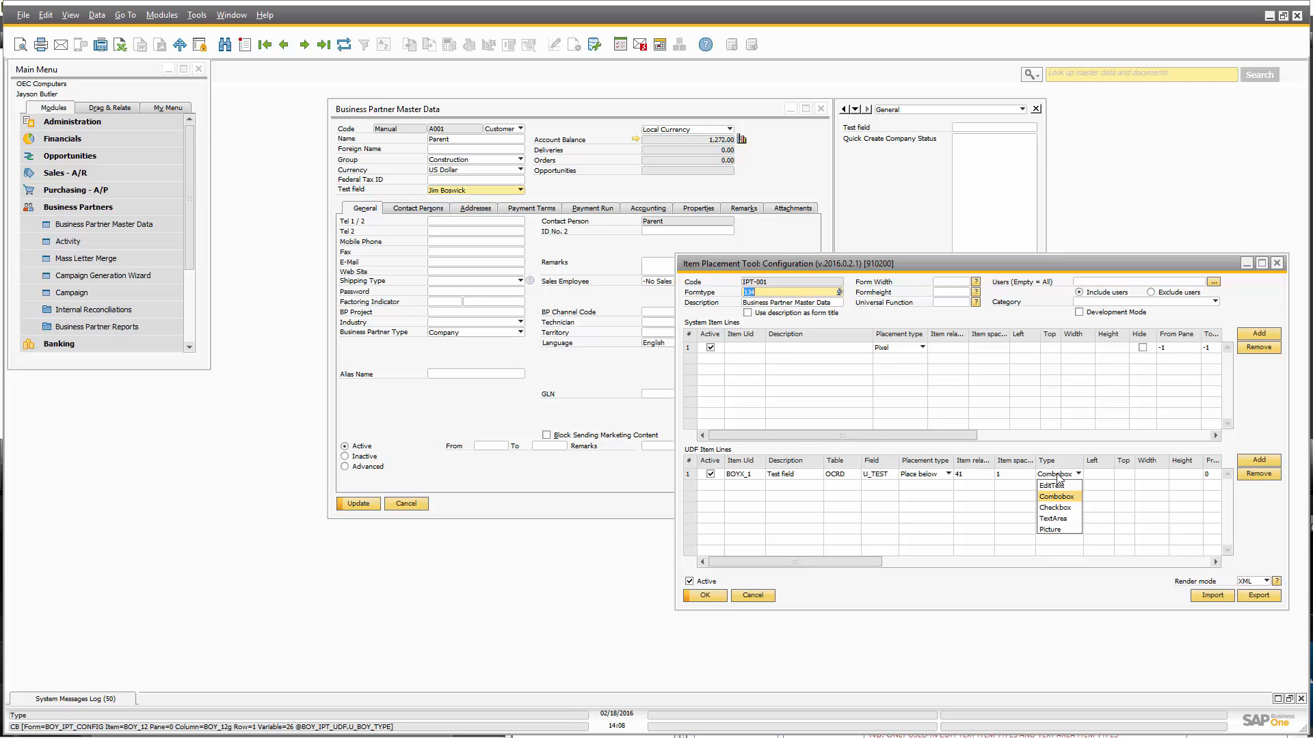
pyautogui.click(929, 576)
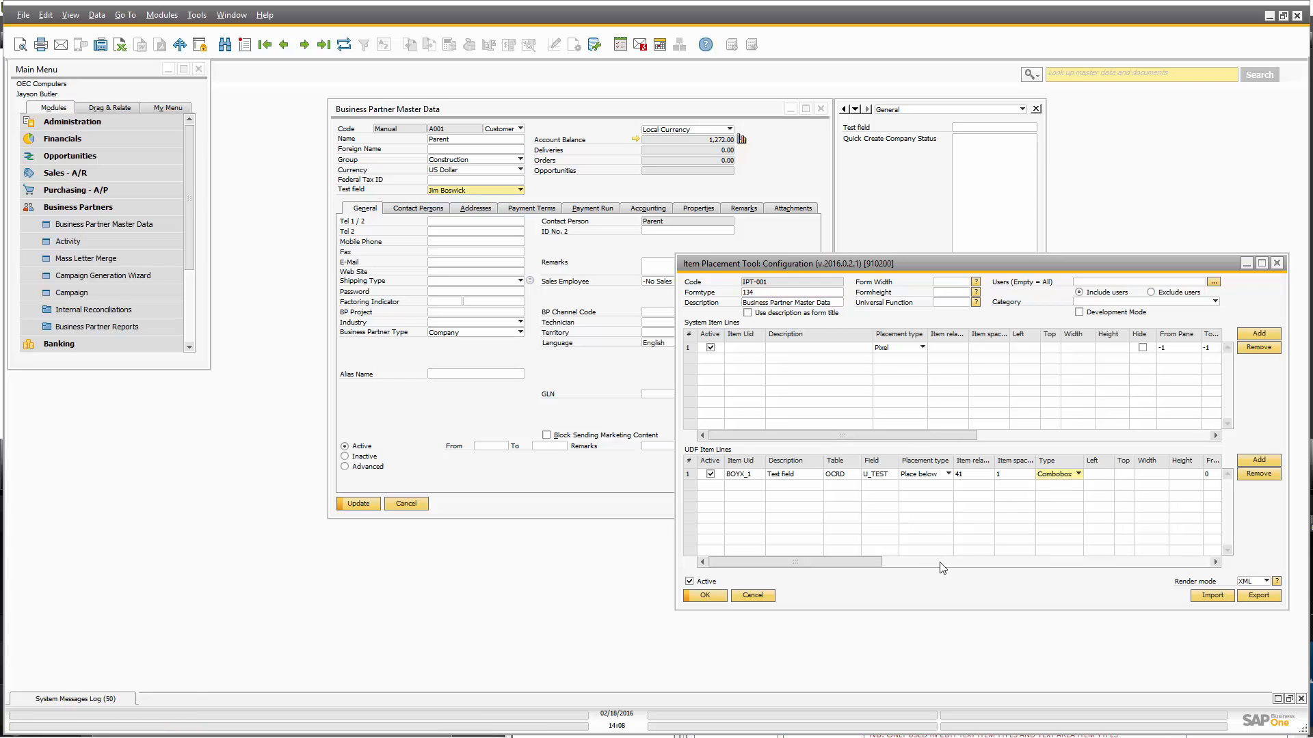